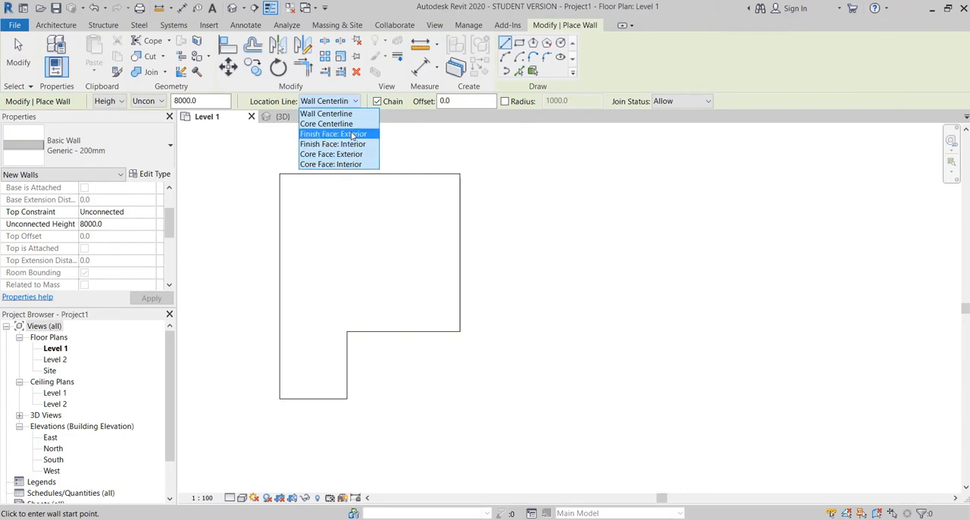
# Step: Place Generic - 225mm Masonry walls along all six floor edges, using Finish Face: Exterior as the location line
pyautogui.click(344, 134)
pyautogui.click(520, 71)
pyautogui.click(130, 205)
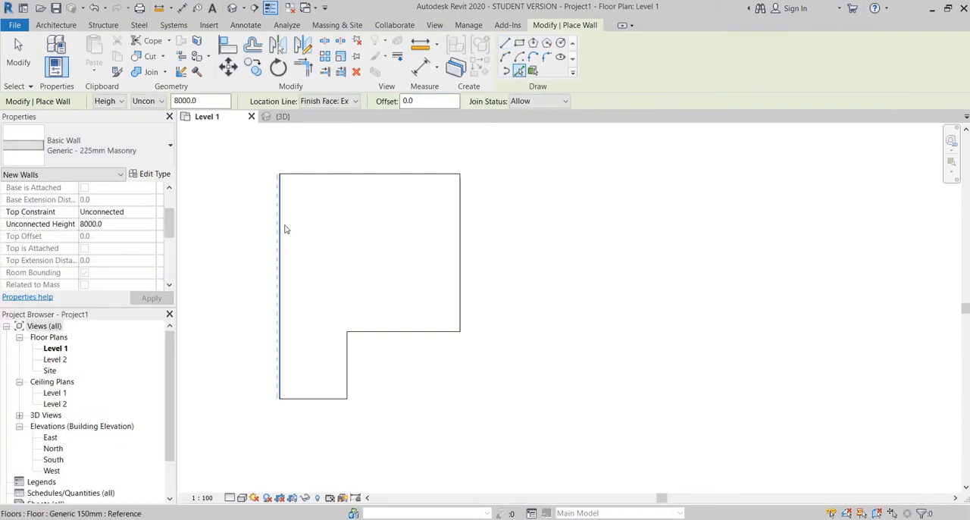
pyautogui.click(281, 226)
pyautogui.click(306, 175)
pyautogui.click(459, 260)
pyautogui.click(401, 330)
pyautogui.click(346, 363)
pyautogui.click(312, 399)
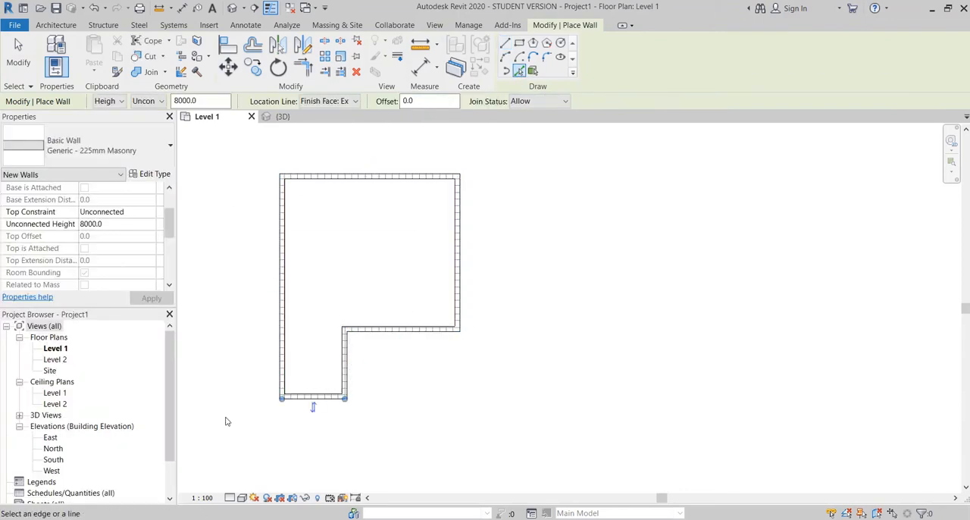
# Step: Select all six walls and set their top constraint to Up to level: Level 2
pyautogui.press('Escape')
pyautogui.click(333, 176)
pyautogui.keyDown('ctrl'); pyautogui.click(282, 236); pyautogui.keyUp('ctrl')
pyautogui.keyDown('ctrl'); pyautogui.click(307, 397); pyautogui.keyUp('ctrl')
pyautogui.keyDown('ctrl'); pyautogui.click(345, 370); pyautogui.keyUp('ctrl')
pyautogui.keyDown('ctrl'); pyautogui.click(388, 330); pyautogui.keyUp('ctrl')
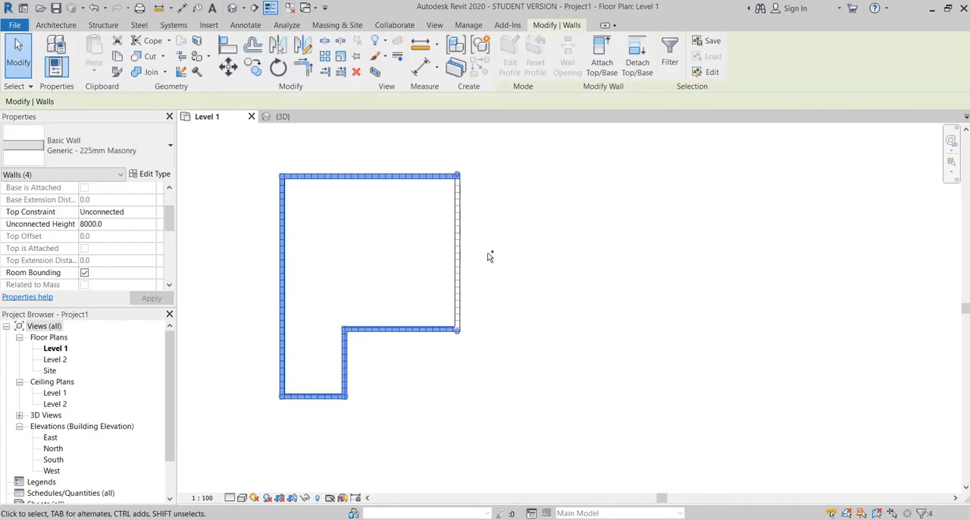
pyautogui.keyDown('ctrl'); pyautogui.click(457, 255); pyautogui.keyUp('ctrl')
pyautogui.scroll(2, 140, 246)
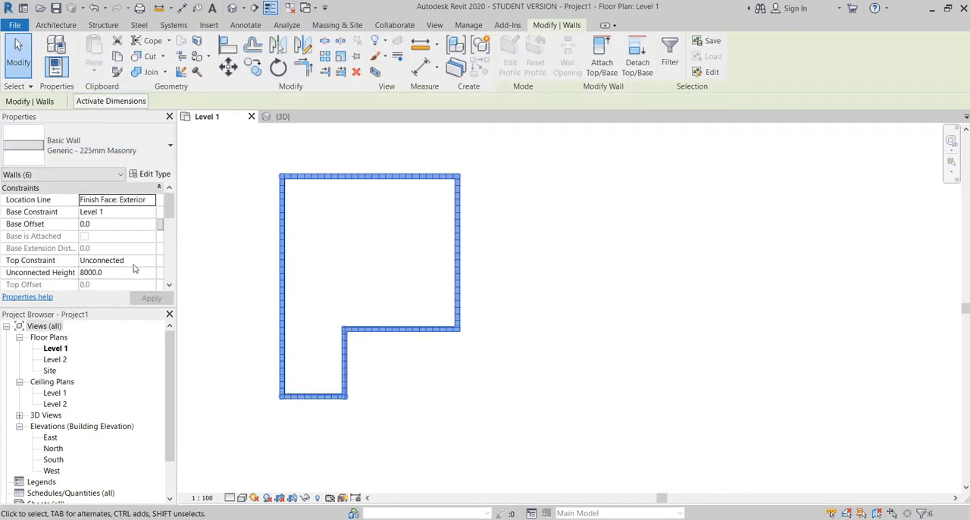
pyautogui.click(149, 261)
pyautogui.click(111, 293)
# Step: Set the base offset of the selected walls to -1000
pyautogui.scroll(-1, 98, 267)
pyautogui.scroll(1, 99, 228)
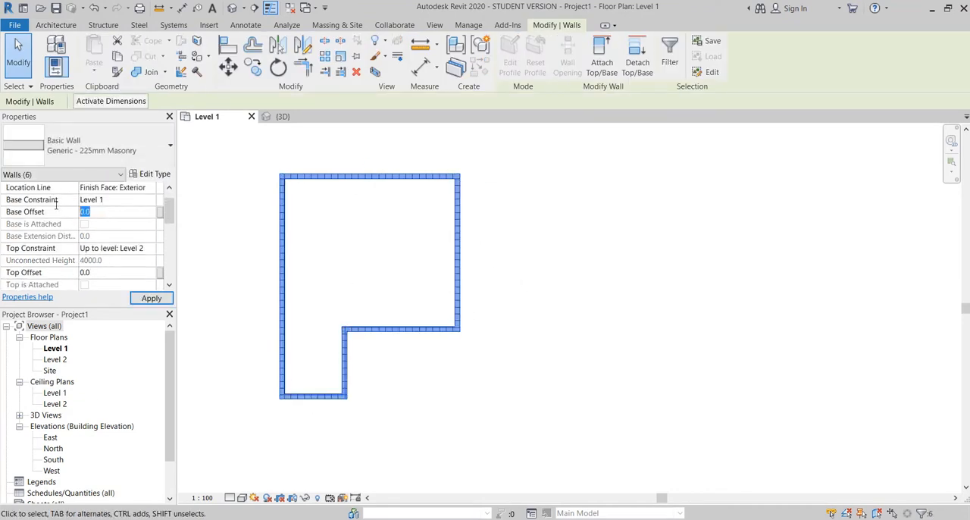
pyautogui.write('-1000')
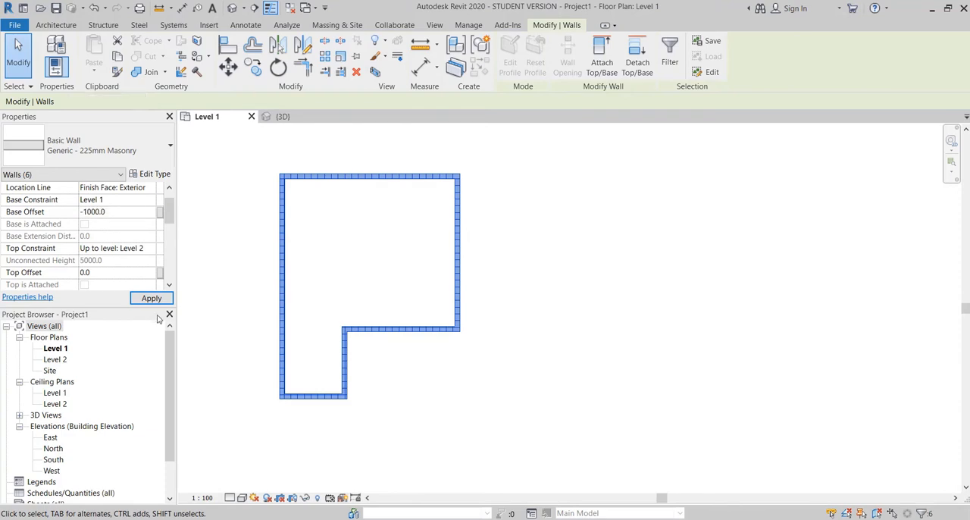
pyautogui.press('Return')
pyautogui.click(542, 282)
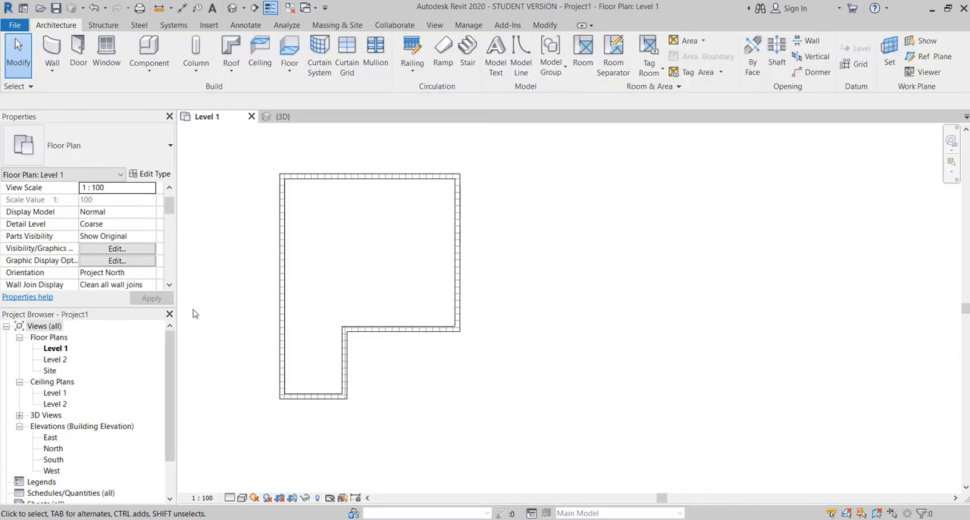
# Step: Create a building section running west to east across the main part of the Level 1 plan
pyautogui.scroll(-3, 144, 245)
pyautogui.scroll(2, 143, 244)
pyautogui.click(434, 24)
pyautogui.click(382, 54)
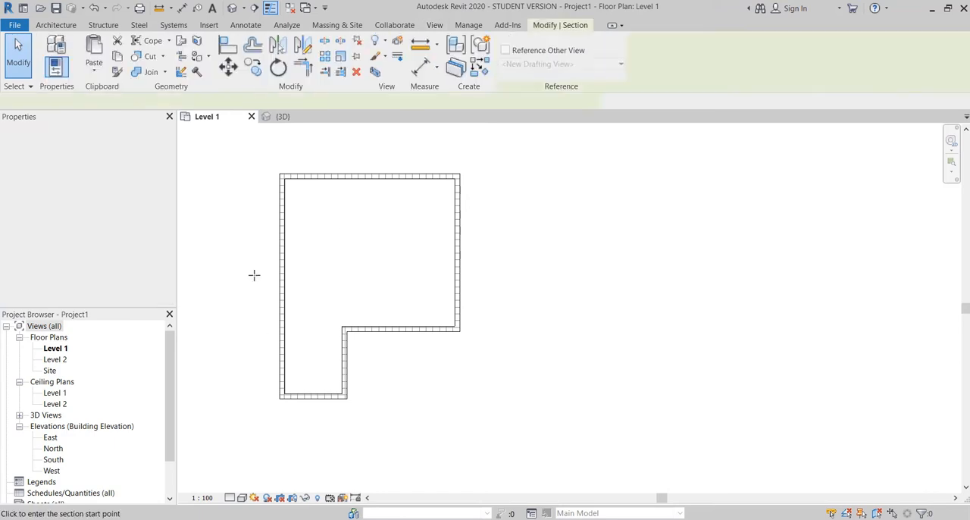
pyautogui.click(246, 254)
pyautogui.click(548, 255)
pyautogui.press('Escape')
# Step: Split the section line near the middle of the building and offset its eastern half southward
pyautogui.click(400, 254)
pyautogui.click(671, 54)
pyautogui.click(388, 254)
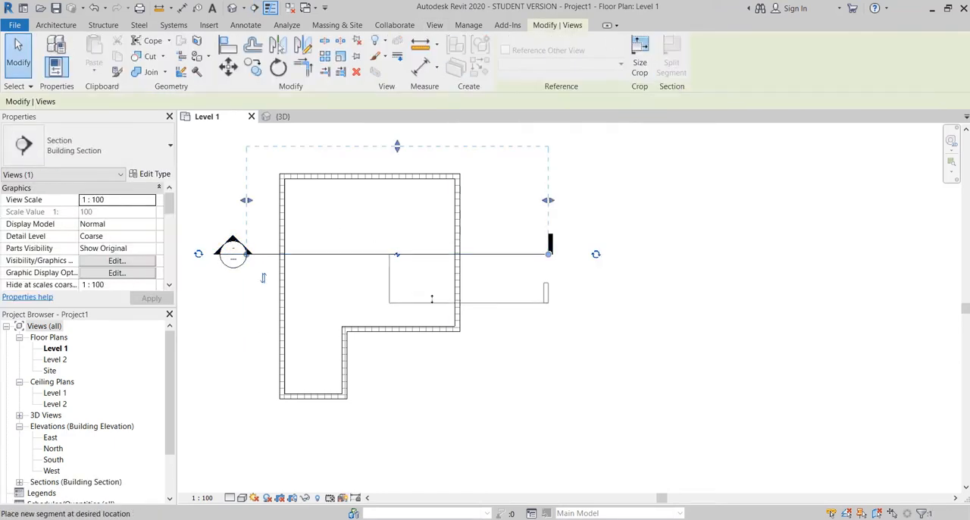
pyautogui.click(432, 297)
pyautogui.press('Escape')
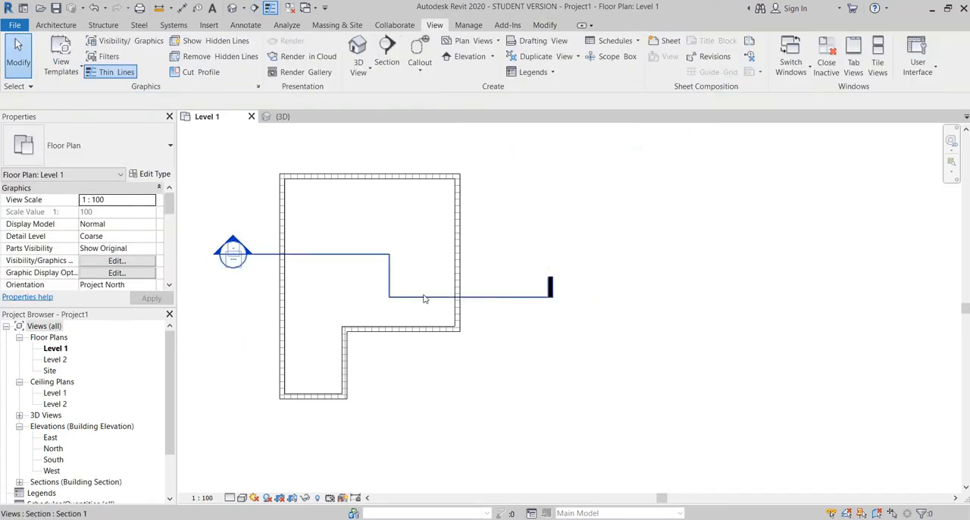
# Step: Flip the section to face south, run its western segment through the narrow wing and extend the view depth beyond the south wall
pyautogui.click(424, 297)
pyautogui.click(263, 277)
pyautogui.moveTo(468, 297); pyautogui.dragTo(468, 219)
pyautogui.moveTo(389, 237); pyautogui.dragTo(293, 354)
pyautogui.moveTo(338, 286); pyautogui.dragTo(318, 286)
pyautogui.moveTo(397, 361); pyautogui.dragTo(396, 447)
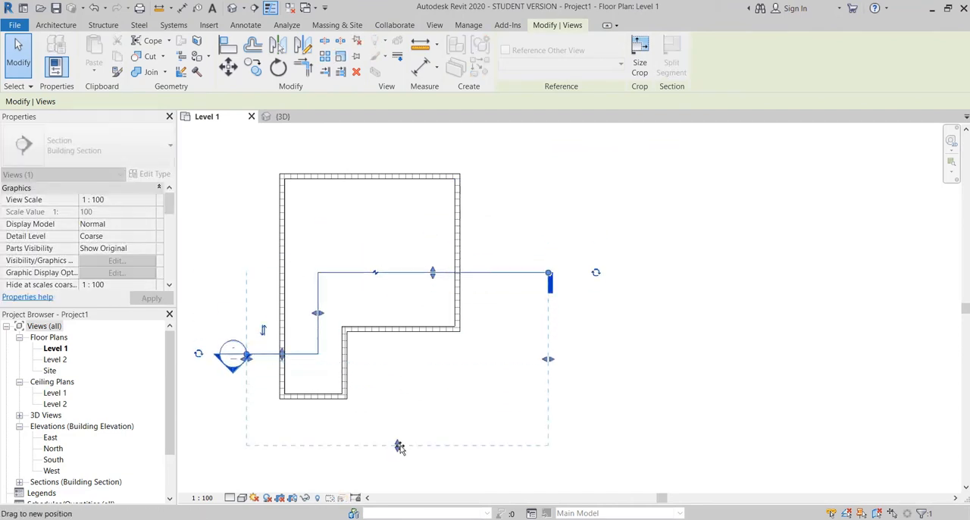
pyautogui.scroll(-2, 404, 307)
pyautogui.press('Escape')
# Step: Examine the walls in the section view and from several angles, including below, in the 3D view
pyautogui.rightClick(473, 289)
pyautogui.click(523, 299)
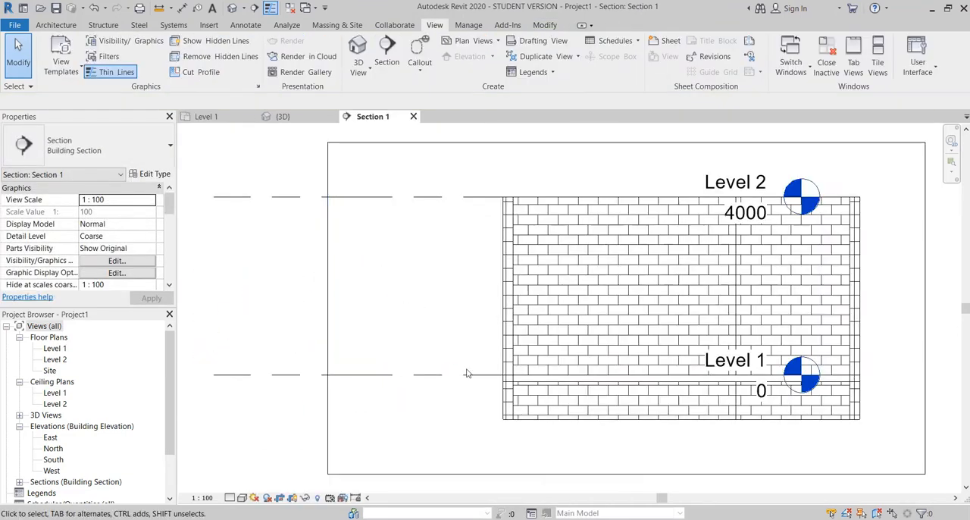
pyautogui.click(284, 117)
pyautogui.scroll(-2, 472, 208)
pyautogui.keyDown('shift'); pyautogui.moveTo(472, 208); pyautogui.dragTo(489, 223, button='middle'); pyautogui.keyUp('shift')
pyautogui.scroll(3, 489, 246)
pyautogui.click(290, 350)
pyautogui.moveTo(342, 303); pyautogui.dragTo(383, 406)
pyautogui.keyDown('shift'); pyautogui.moveTo(382, 406); pyautogui.dragTo(311, 402, button='middle'); pyautogui.keyUp('shift')
pyautogui.moveTo(425, 336); pyautogui.dragTo(528, 384)
pyautogui.keyDown('shift'); pyautogui.moveTo(523, 372); pyautogui.dragTo(455, 148, button='middle'); pyautogui.keyUp('shift')
pyautogui.moveTo(461, 329); pyautogui.dragTo(658, 271, button='middle')
# Step: Place a Bearing Footing - 900 x 300 wall foundation under the narrow wing's front wall
pyautogui.click(97, 26)
pyautogui.click(331, 54)
pyautogui.scroll(3, 534, 278)
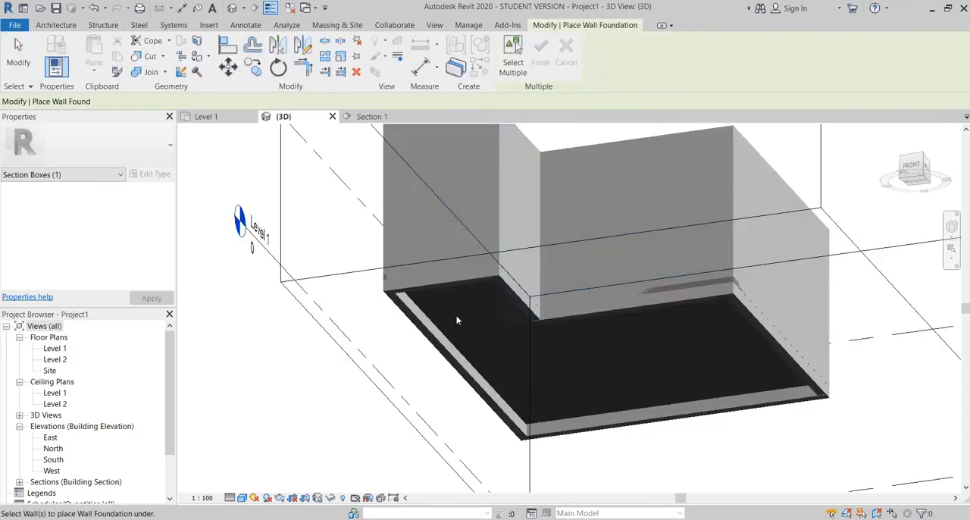
pyautogui.click(445, 284)
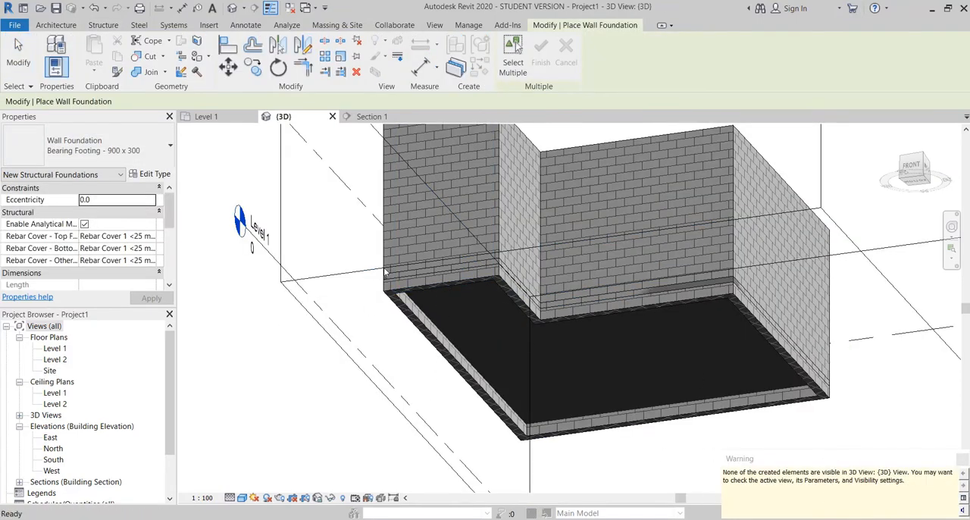
# Step: Extend the 3D view's section box downward below the base of the walls
pyautogui.scroll(-3, 398, 244)
pyautogui.keyDown('shift'); pyautogui.moveTo(399, 244); pyautogui.dragTo(414, 344, button='middle'); pyautogui.keyUp('shift')
pyautogui.press('Escape')
pyautogui.click(629, 299)
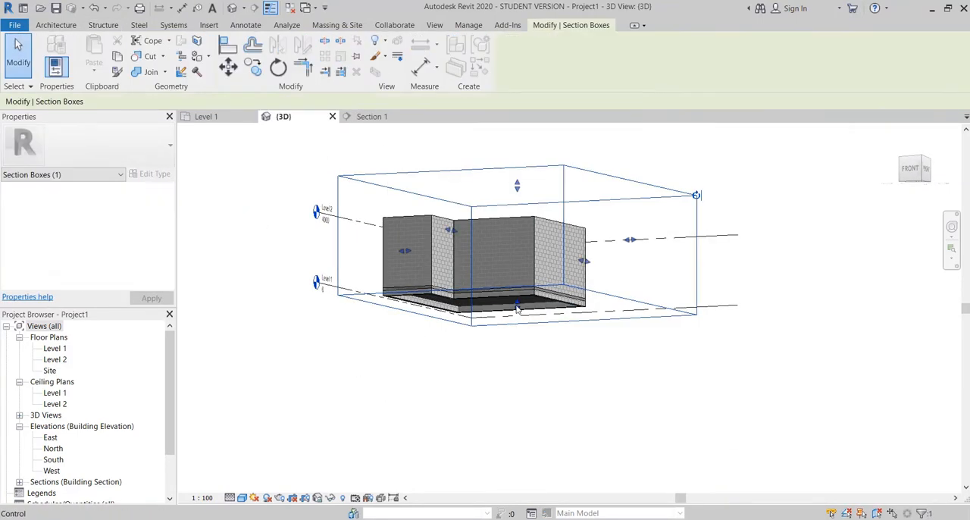
pyautogui.moveTo(517, 307); pyautogui.dragTo(517, 360)
pyautogui.scroll(4, 395, 301)
pyautogui.keyDown('shift'); pyautogui.moveTo(447, 344); pyautogui.dragTo(460, 339, button='middle'); pyautogui.keyUp('shift')
# Step: Place Bearing Footing - 900 x 300 wall foundations under the remaining walls around the building
pyautogui.click(105, 25)
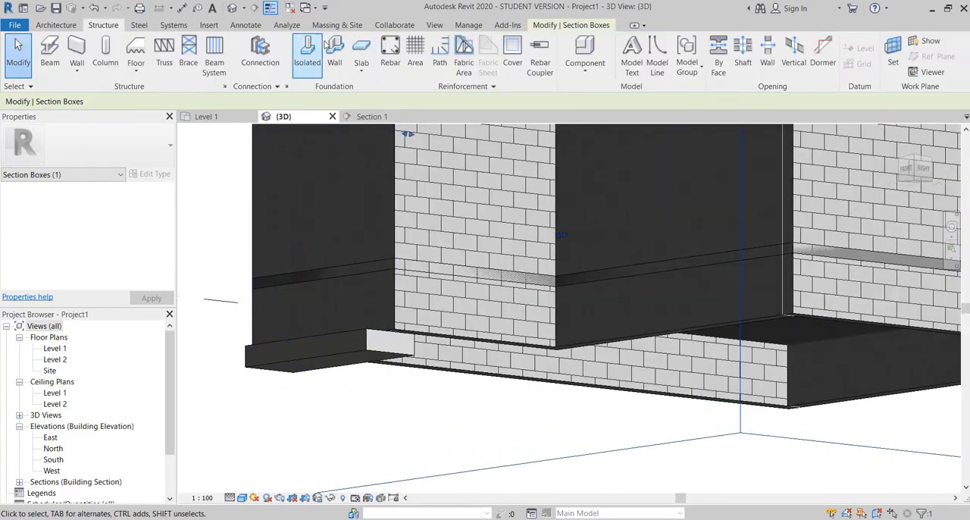
pyautogui.click(334, 54)
pyautogui.click(463, 336)
pyautogui.keyDown('shift'); pyautogui.moveTo(530, 356); pyautogui.dragTo(409, 352, button='middle'); pyautogui.keyUp('shift')
pyautogui.click(710, 321)
pyautogui.scroll(-4, 606, 326)
pyautogui.keyDown('shift'); pyautogui.moveTo(530, 326); pyautogui.dragTo(373, 371, button='middle'); pyautogui.keyUp('shift')
pyautogui.click(606, 334)
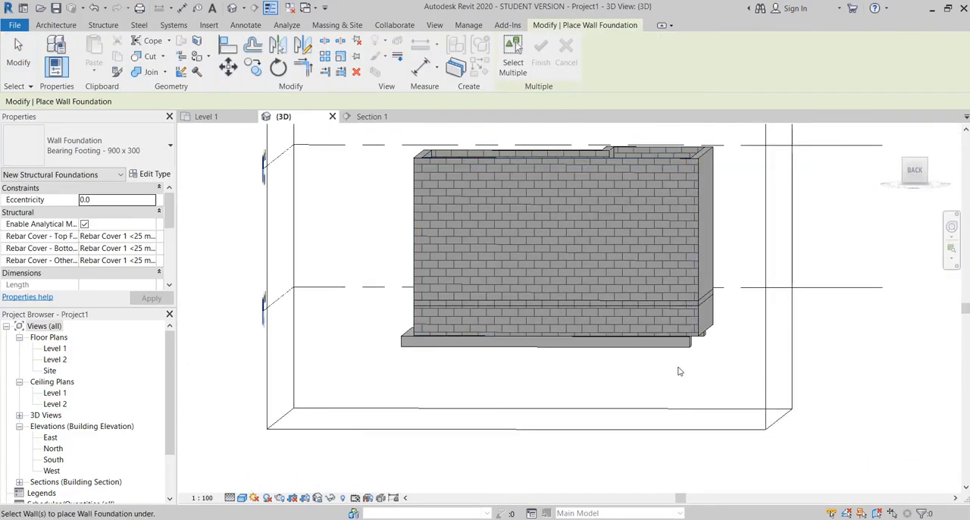
pyautogui.keyDown('shift'); pyautogui.moveTo(679, 372); pyautogui.dragTo(546, 379, button='middle'); pyautogui.keyUp('shift')
pyautogui.click(440, 330)
pyautogui.scroll(-3, 412, 275)
pyautogui.scroll(3, 412, 275)
pyautogui.press('Escape')
# Step: Open the Section 1 view and set its detail level to Fine
pyautogui.scroll(-2, 507, 303)
pyautogui.keyDown('shift'); pyautogui.moveTo(523, 247); pyautogui.dragTo(484, 370, button='middle'); pyautogui.keyUp('shift')
pyautogui.scroll(3, 468, 239)
pyautogui.scroll(-3, 624, 260)
pyautogui.keyDown('shift'); pyautogui.moveTo(599, 276); pyautogui.dragTo(531, 228, button='middle'); pyautogui.keyUp('shift')
pyautogui.click(372, 117)
pyautogui.scroll(1, 355, 329)
pyautogui.click(231, 498)
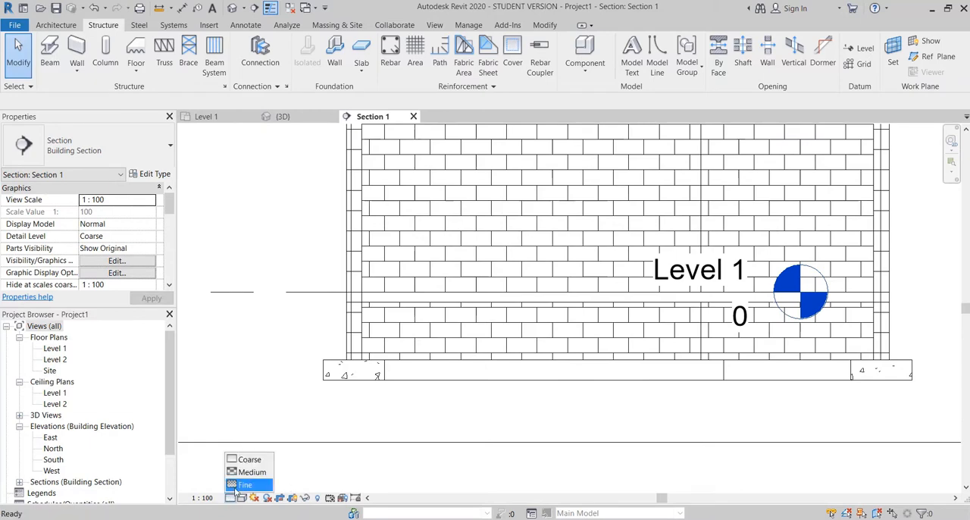
pyautogui.click(245, 485)
# Step: Join the Generic 150mm floor to the masonry wall in the section view
pyautogui.scroll(3, 413, 340)
pyautogui.click(365, 251)
pyautogui.click(292, 336)
pyautogui.click(276, 432)
pyautogui.moveTo(270, 275); pyautogui.dragTo(350, 394, button='middle')
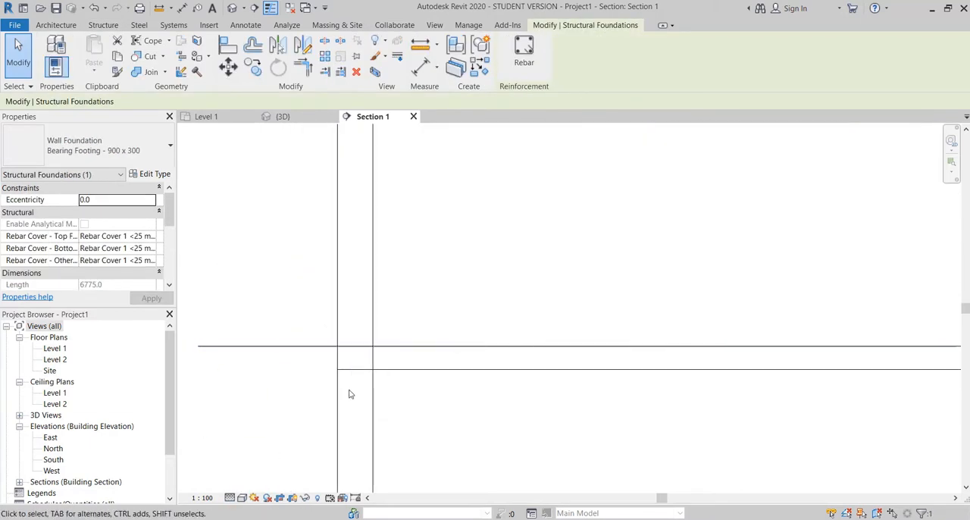
pyautogui.click(378, 369)
pyautogui.scroll(-3, 368, 306)
pyautogui.click(143, 69)
pyautogui.scroll(2, 340, 333)
pyautogui.click(395, 334)
pyautogui.scroll(-2, 303, 320)
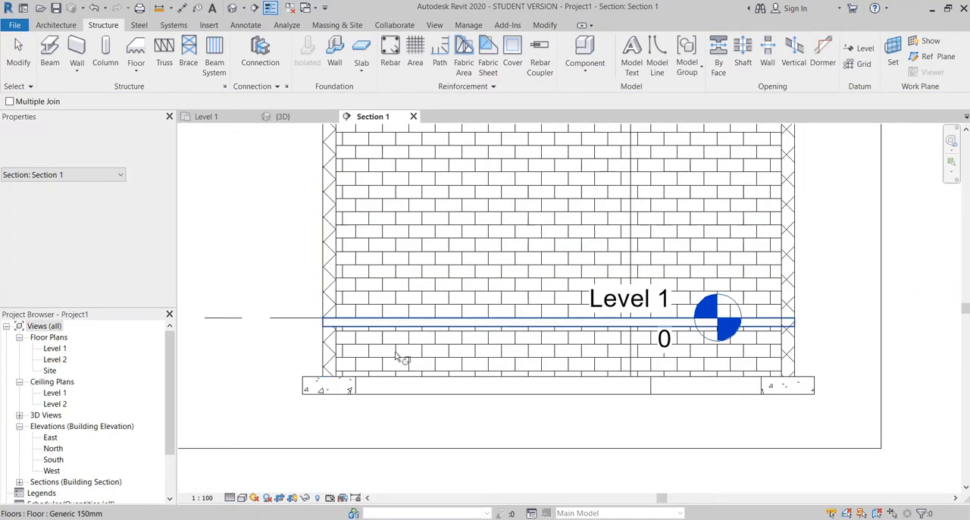
pyautogui.click(395, 353)
pyautogui.scroll(3, 345, 356)
pyautogui.press('Escape')
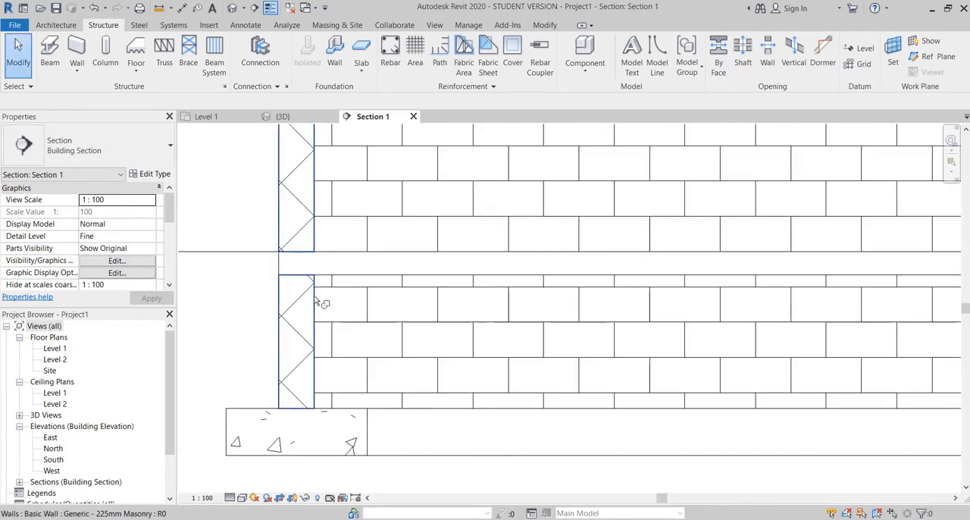
# Step: Select the cut masonry wall and duplicate its type as Generic - 225mm Masonry 2
pyautogui.click(315, 303)
pyautogui.scroll(1, 320, 314)
pyautogui.press('Escape')
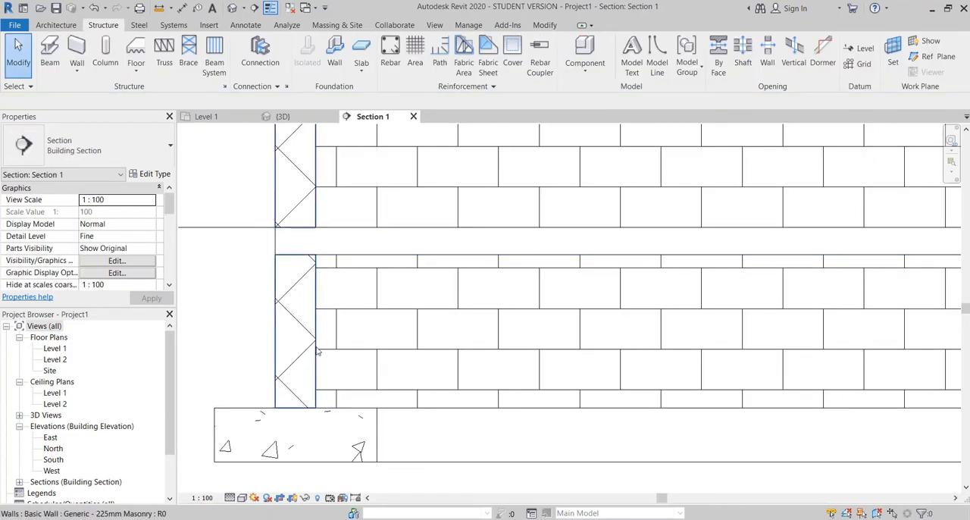
pyautogui.click(317, 351)
pyautogui.click(150, 173)
pyautogui.click(505, 122)
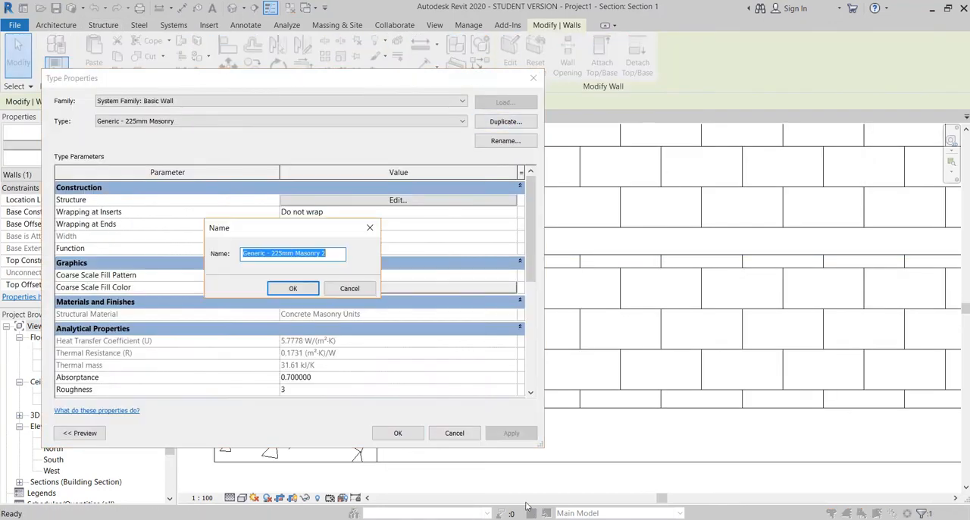
pyautogui.click(293, 289)
# Step: Add two layers to the new wall type's structure, one on each side of the core boundaries
pyautogui.scroll(-2, 400, 203)
pyautogui.scroll(2, 390, 201)
pyautogui.click(390, 200)
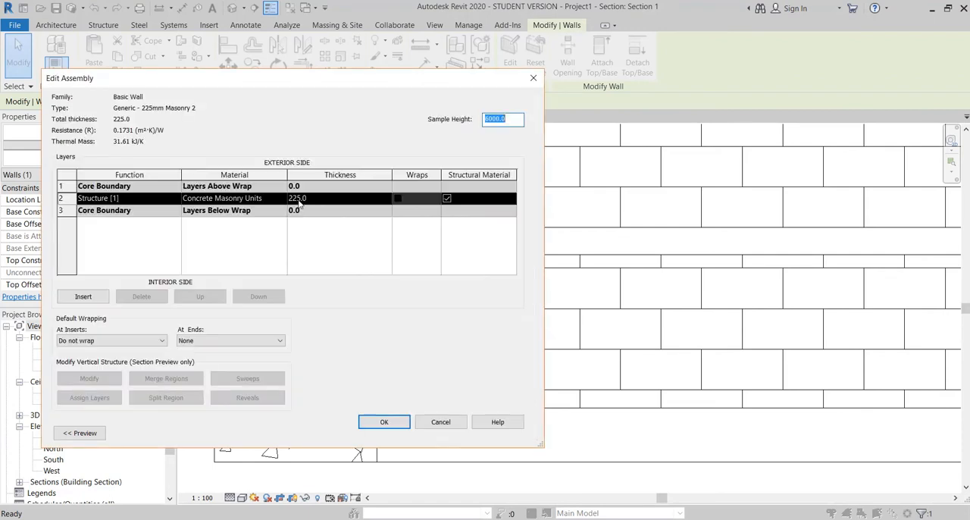
pyautogui.click(82, 295)
pyautogui.click(82, 294)
pyautogui.click(200, 297)
pyautogui.click(151, 212)
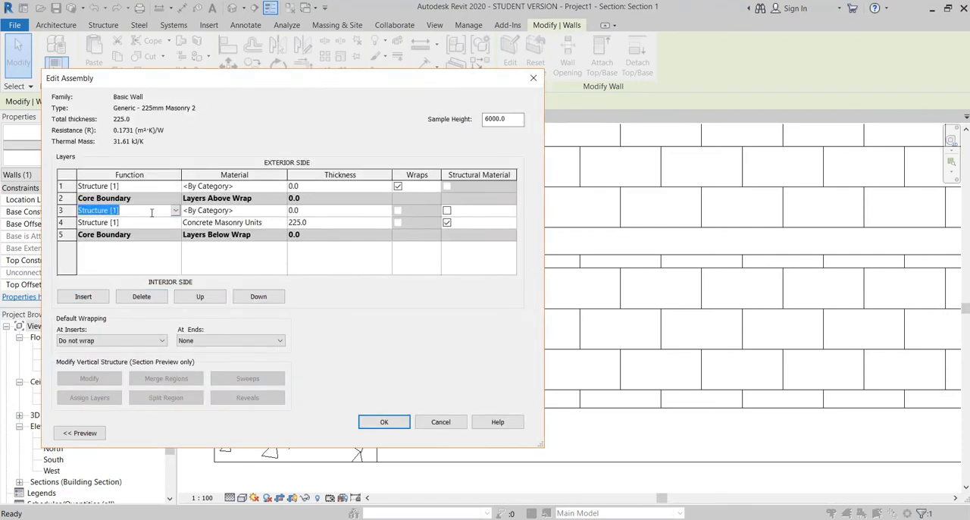
pyautogui.click(258, 296)
pyautogui.click(257, 296)
# Step: Set the thickness of both outer layers to 25 and the Concrete Masonry Units core to 175
pyautogui.click(309, 185)
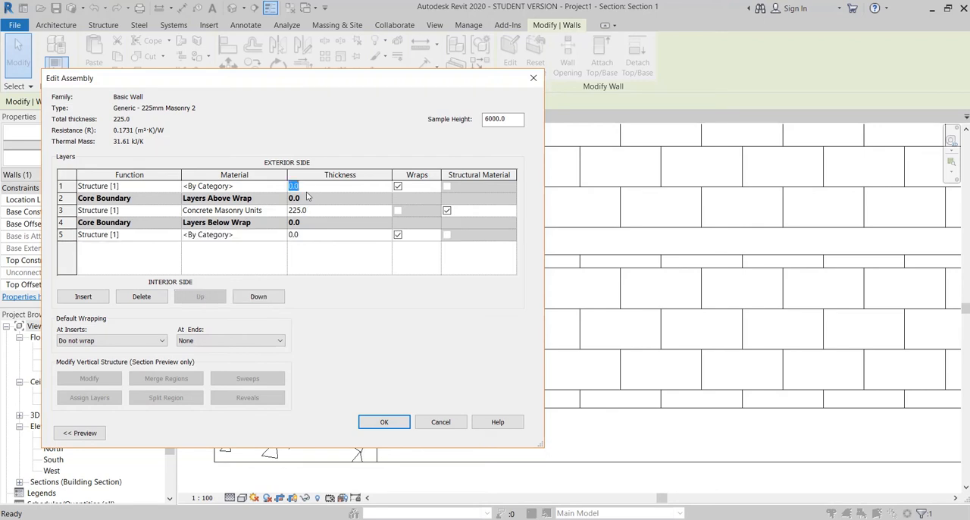
pyautogui.click(306, 236)
pyautogui.click(297, 212)
pyautogui.write('175')
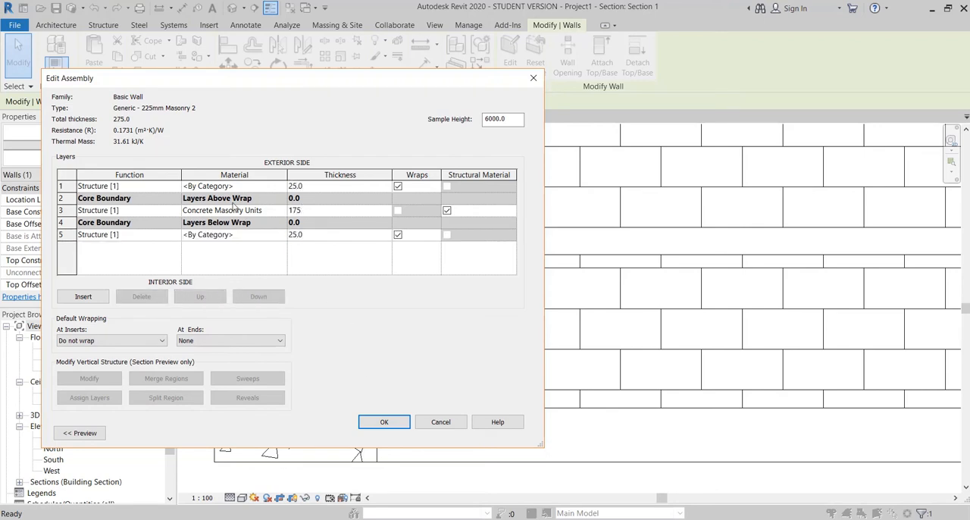
# Step: Search the project materials for plaster to use on the exterior layer
pyautogui.click(281, 186)
pyautogui.click(282, 185)
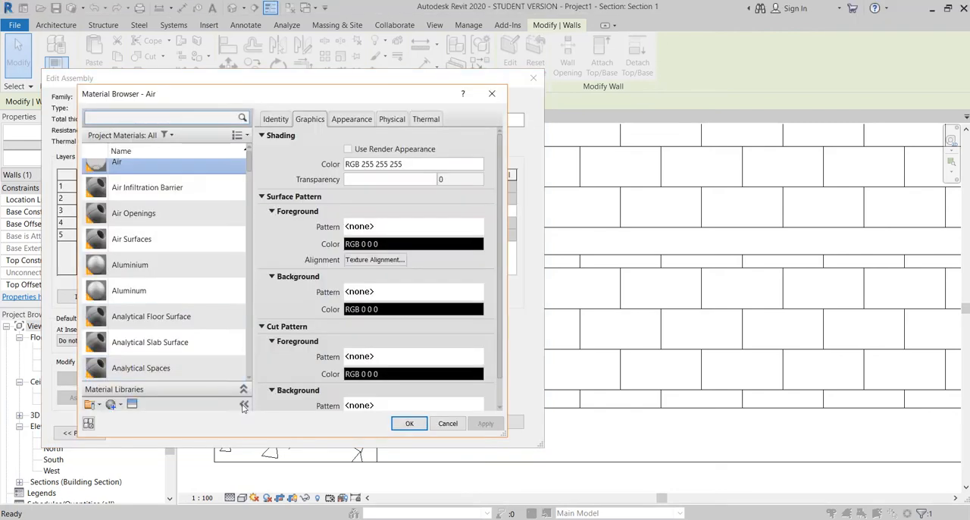
pyautogui.write('p')
pyautogui.scroll(-2, 166, 220)
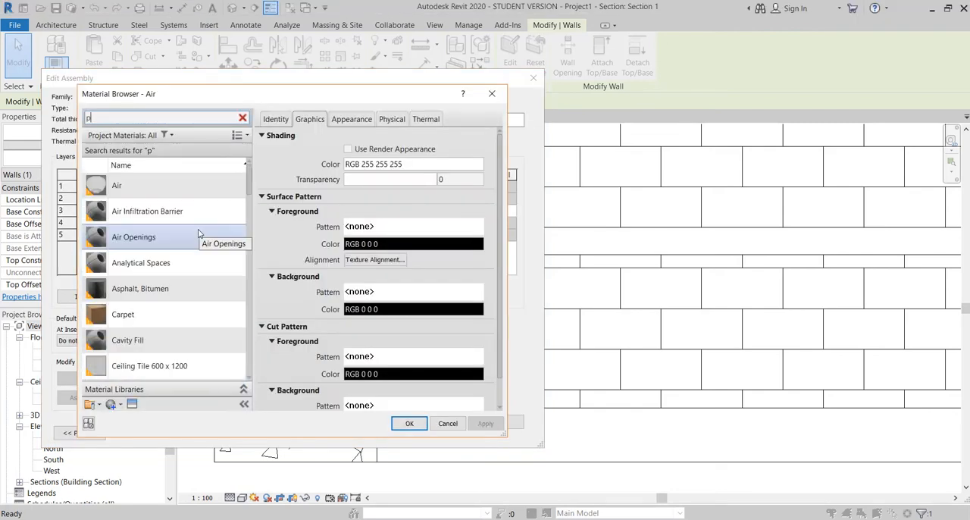
pyautogui.write('laster')
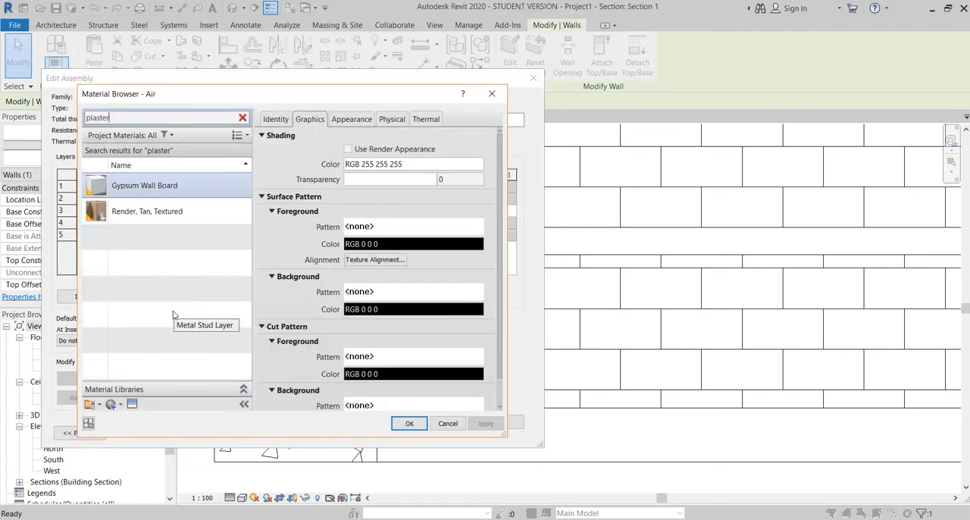
pyautogui.press('BackSpace')
pyautogui.press('BackSpace')
pyautogui.press('BackSpace')
pyautogui.press('BackSpace')
pyautogui.scroll(-1, 152, 303)
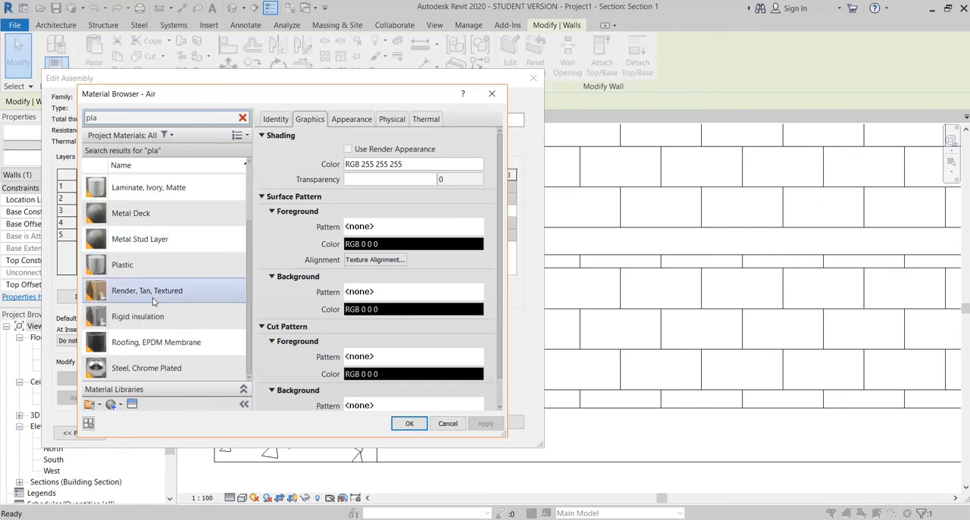
pyautogui.scroll(1, 137, 349)
# Step: Create a new material named plaster and assign it to the exterior layer
pyautogui.click(118, 402)
pyautogui.click(167, 416)
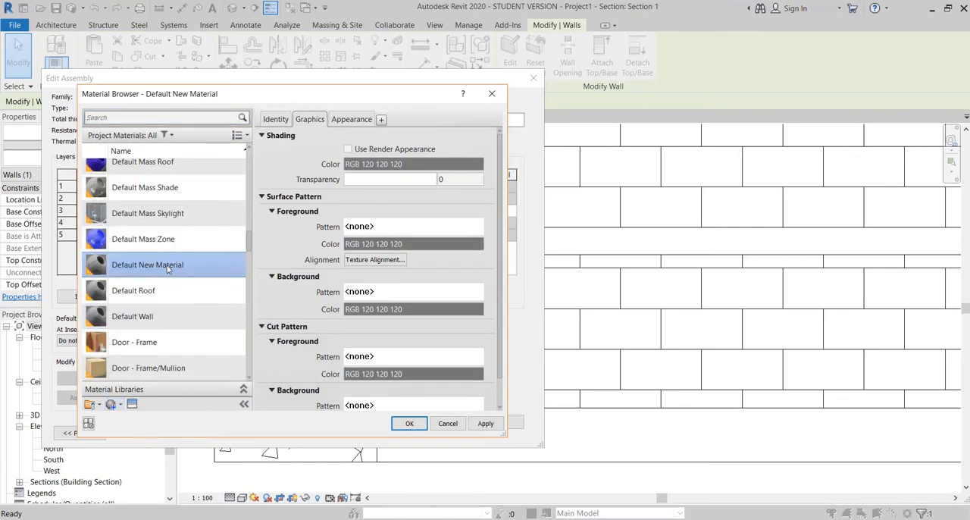
pyautogui.write('plaster')
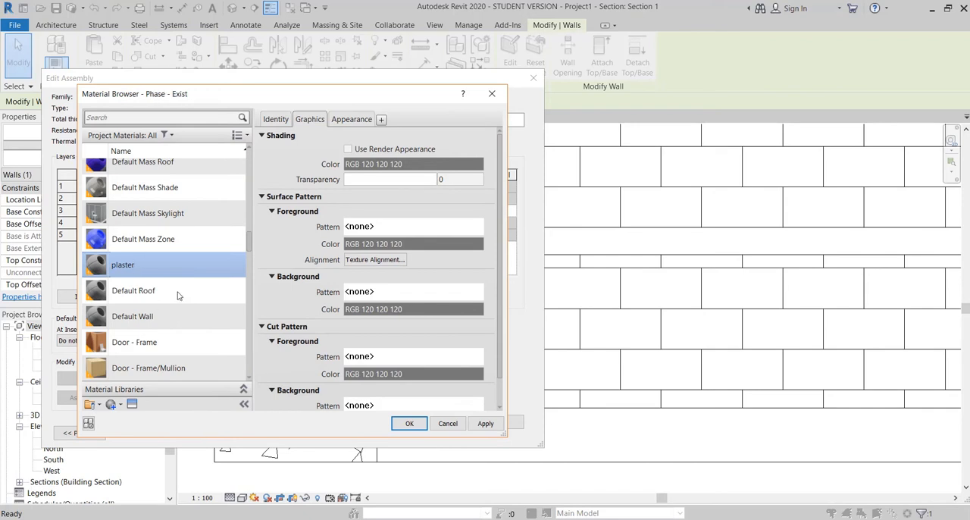
pyautogui.click(422, 423)
# Step: Assign the plaster material to the interior layer
pyautogui.click(284, 231)
pyautogui.click(222, 113)
pyautogui.write('plas')
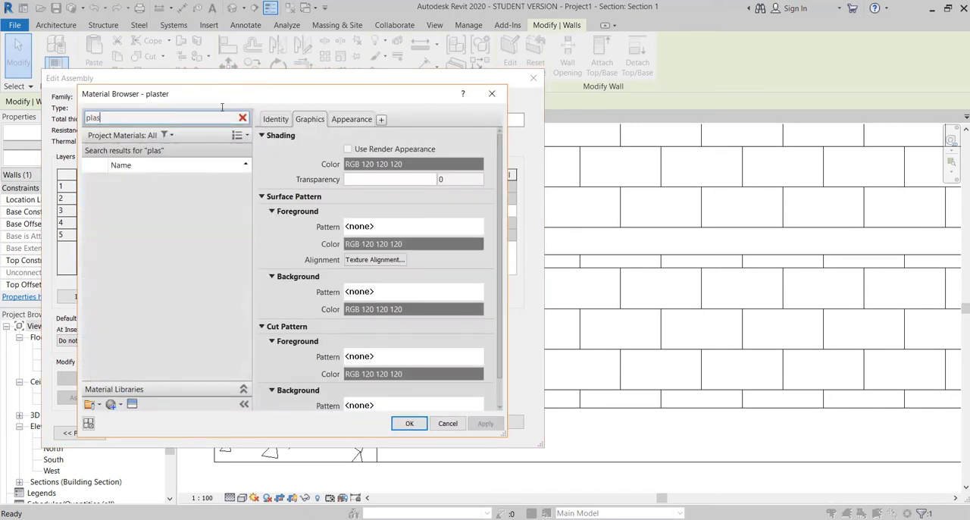
pyautogui.click(409, 423)
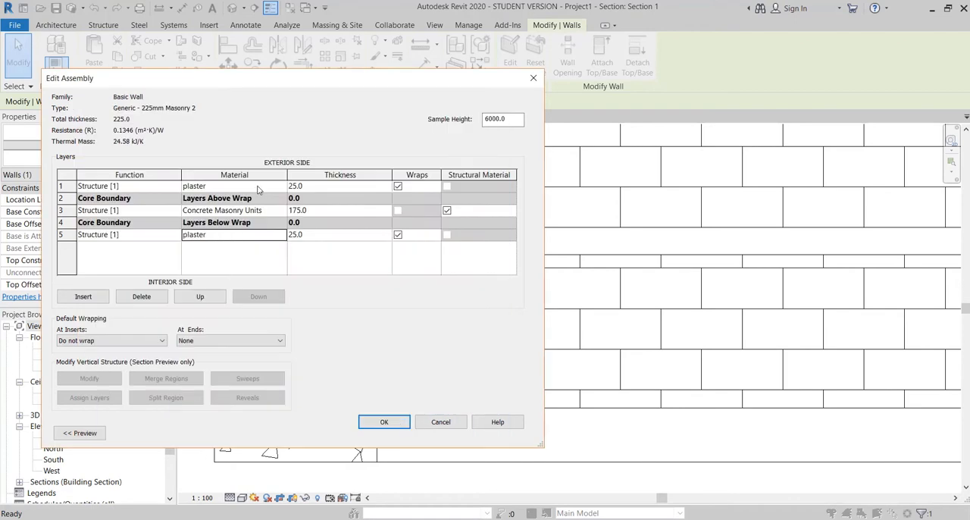
# Step: Apply the edited layer assembly to the Generic - 225mm Masonry 2 wall type and deselect the wall
pyautogui.click(384, 422)
pyautogui.click(397, 429)
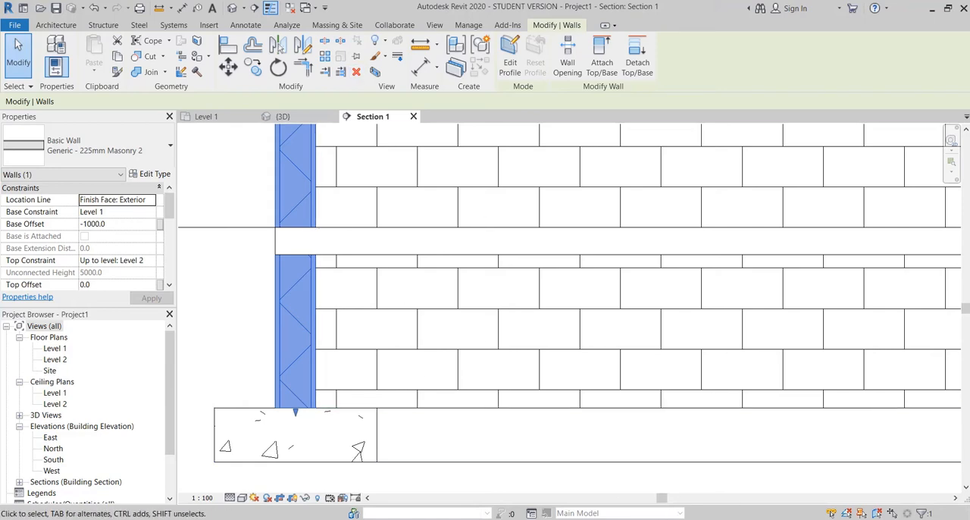
pyautogui.scroll(5, 581, 308)
pyautogui.press('Escape')
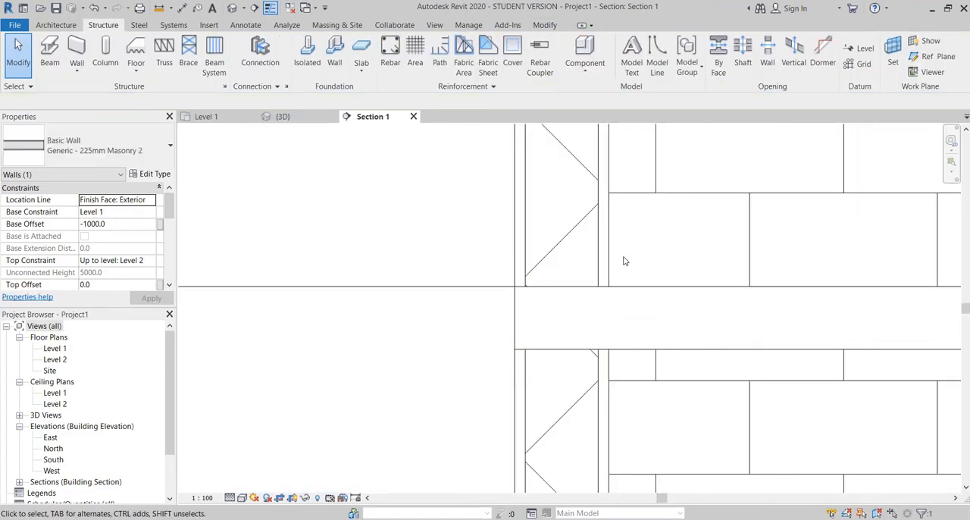
# Step: Set the foreground cut pattern of the plaster material to Solid fill through the wall type's exterior layer, and apply the change
pyautogui.scroll(1, 620, 236)
pyautogui.click(605, 244)
pyautogui.click(150, 175)
pyautogui.click(398, 200)
pyautogui.click(201, 187)
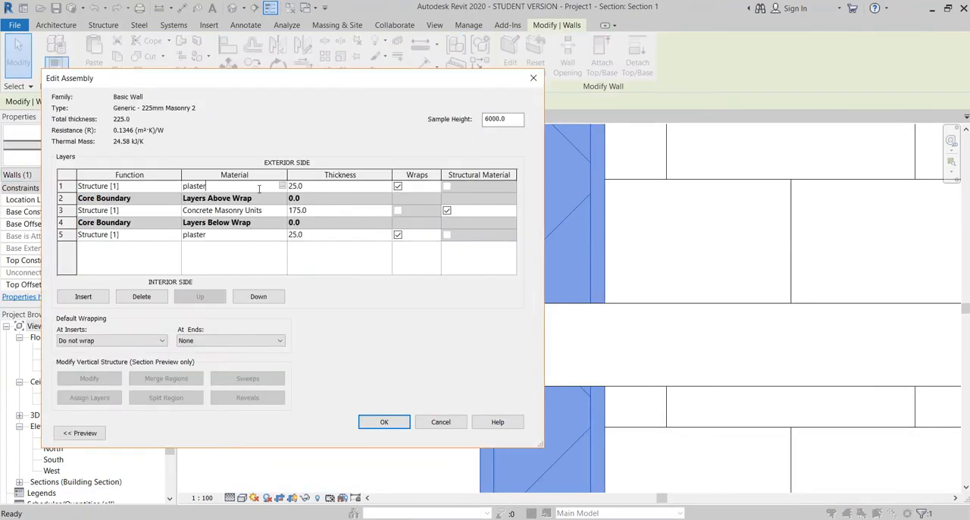
pyautogui.click(282, 186)
pyautogui.scroll(-3, 383, 269)
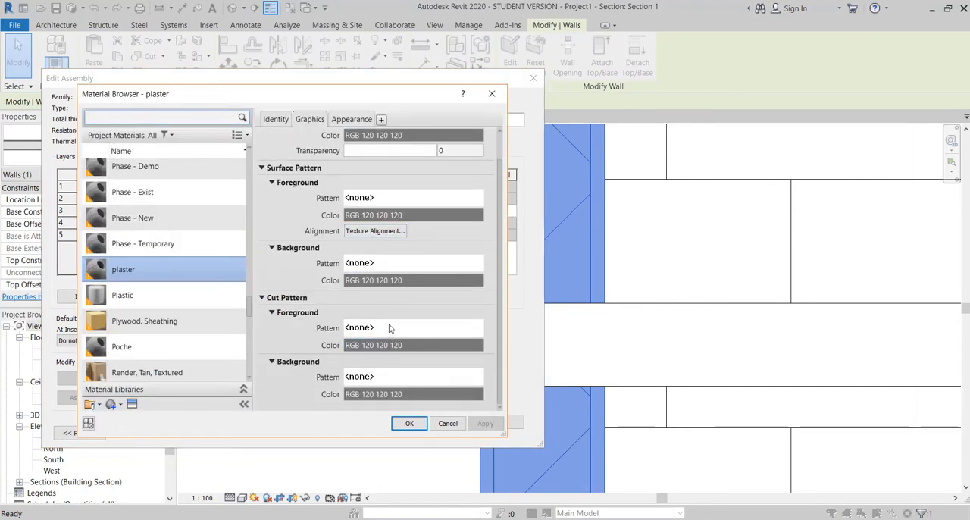
pyautogui.click(390, 327)
pyautogui.click(219, 244)
pyautogui.click(301, 386)
pyautogui.click(485, 424)
pyautogui.click(409, 424)
pyautogui.click(384, 422)
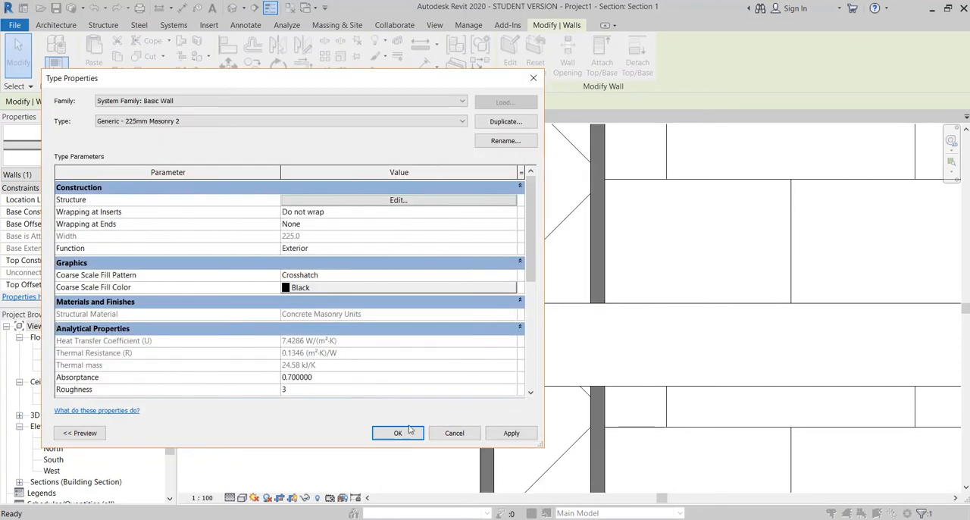
pyautogui.click(400, 492)
pyautogui.press('Escape')
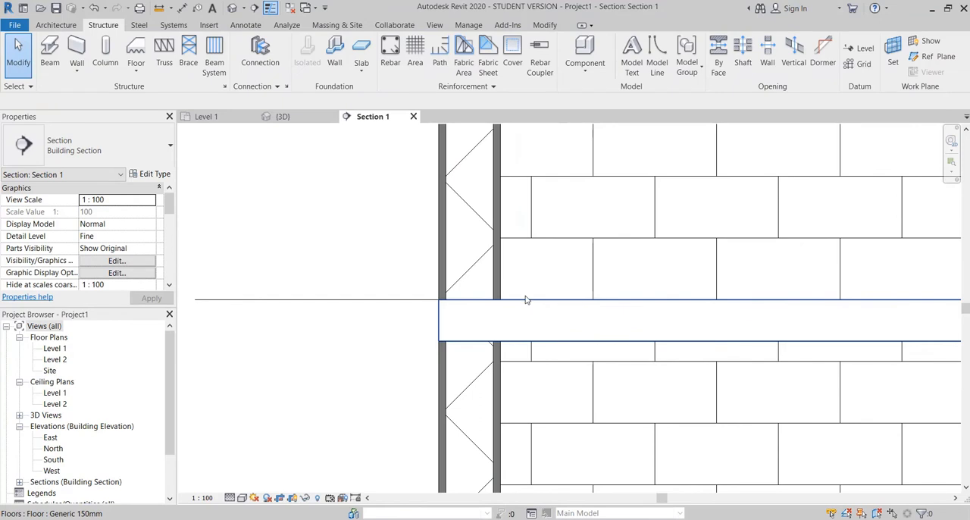
# Step: Add a 20 mm structure layer above the upper core boundary of the Generic 150mm floor type on Level 1
pyautogui.scroll(-4, 527, 300)
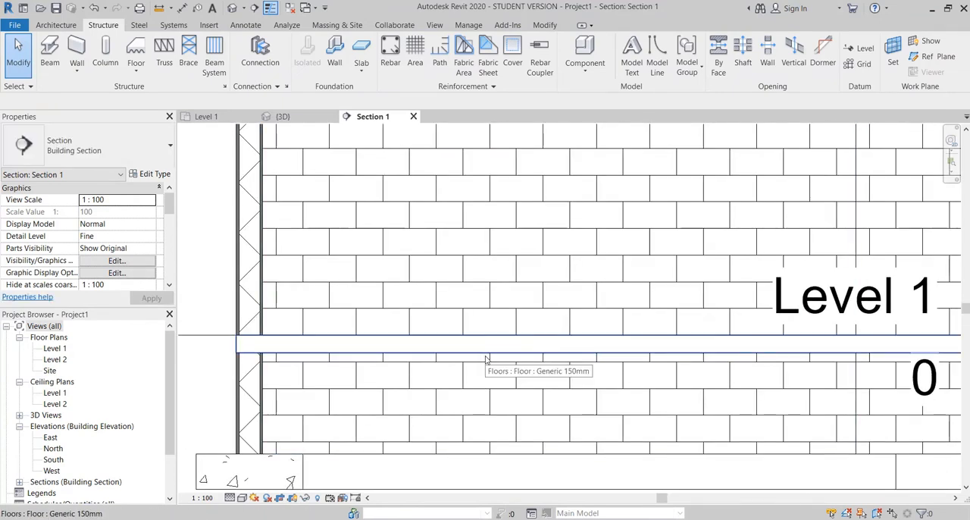
pyautogui.scroll(-4, 470, 352)
pyautogui.scroll(3, 386, 366)
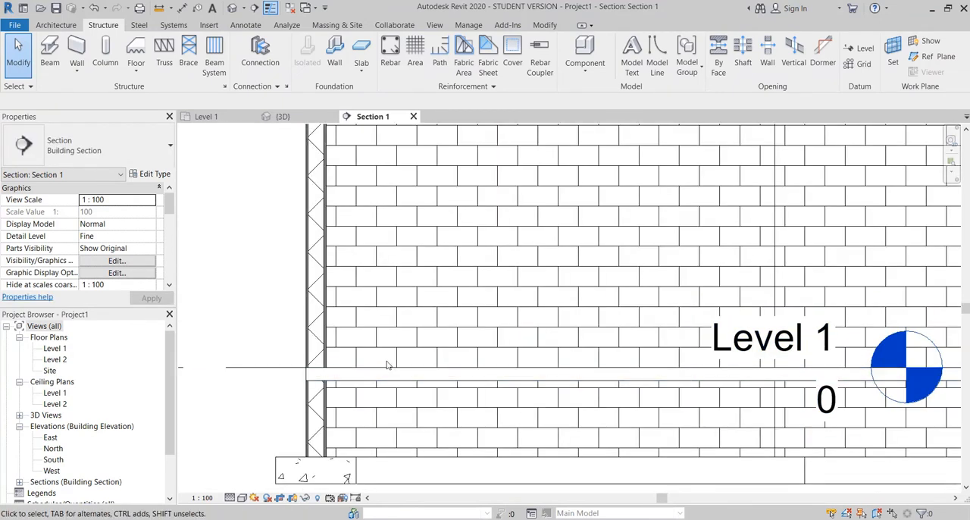
pyautogui.click(363, 374)
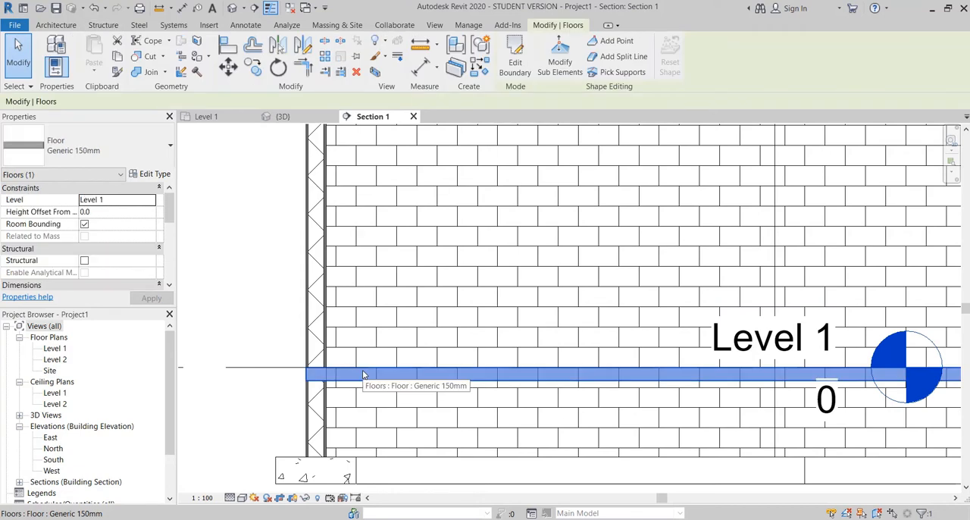
pyautogui.scroll(5, 363, 374)
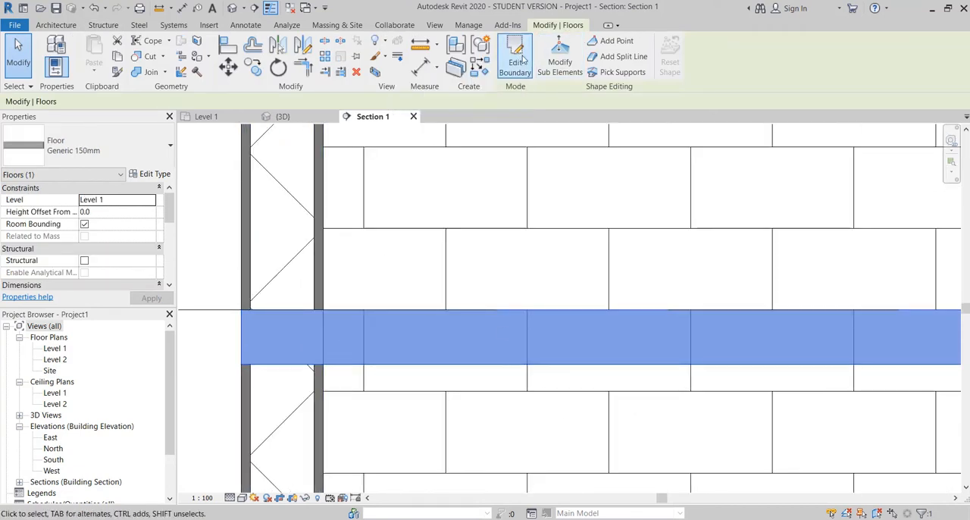
pyautogui.click(151, 174)
pyautogui.click(425, 200)
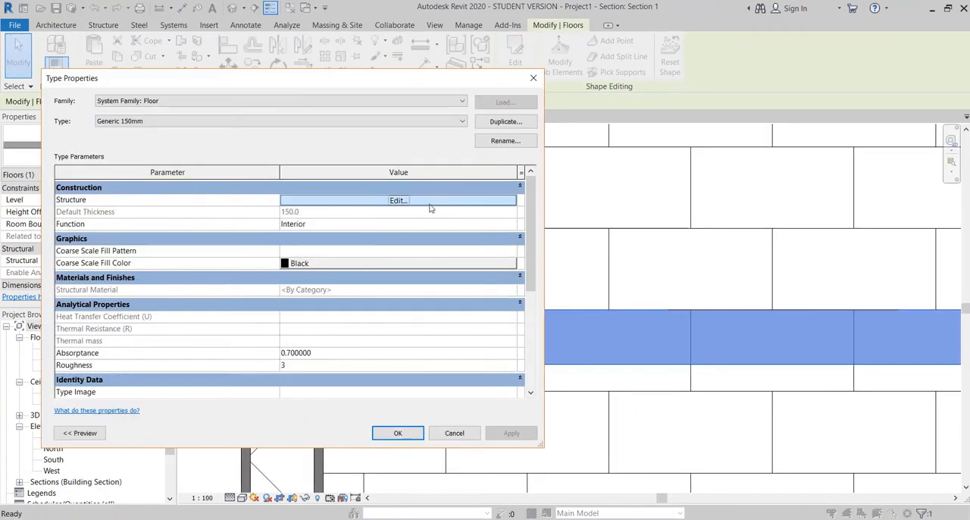
pyautogui.click(80, 296)
pyautogui.click(200, 296)
pyautogui.click(284, 186)
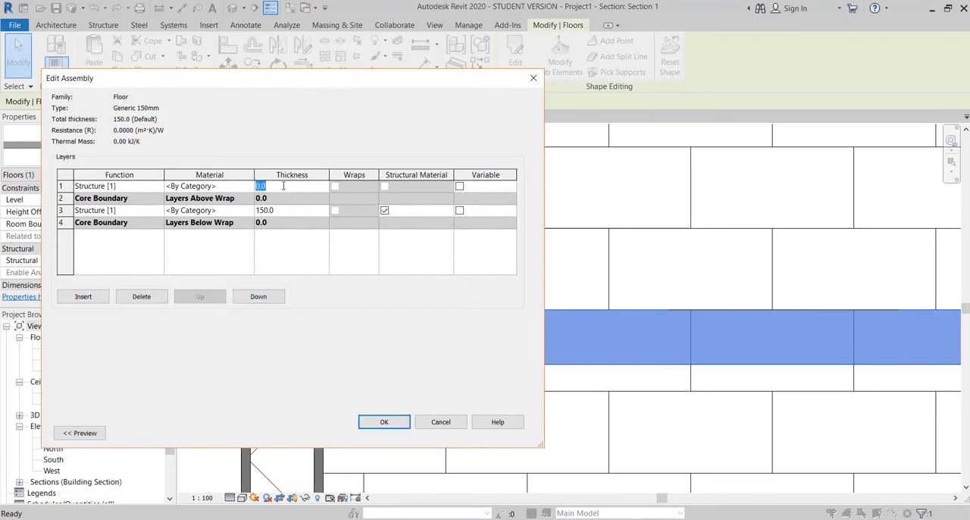
pyautogui.click(384, 422)
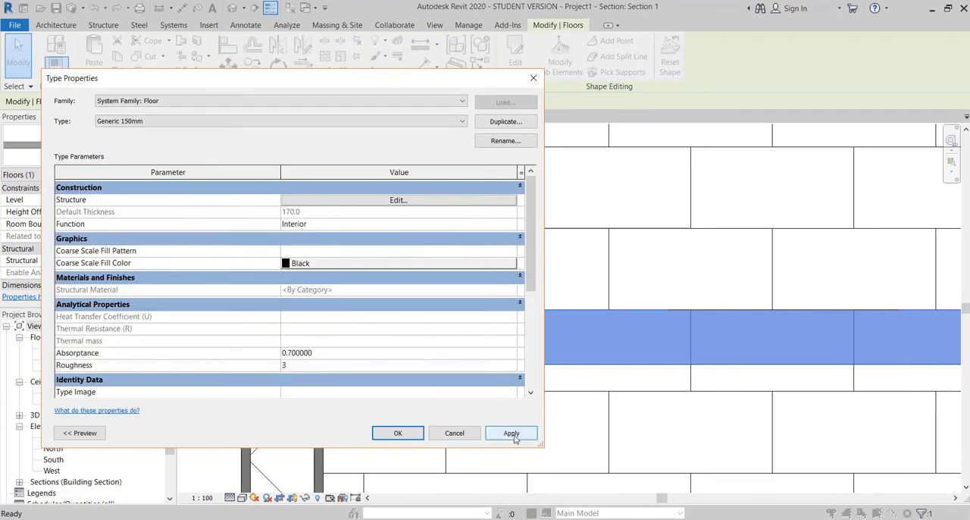
pyautogui.click(394, 433)
pyautogui.press('Escape')
# Step: Try to move the floor type's 20 mm layer down to the underside of the slab
pyautogui.click(486, 322)
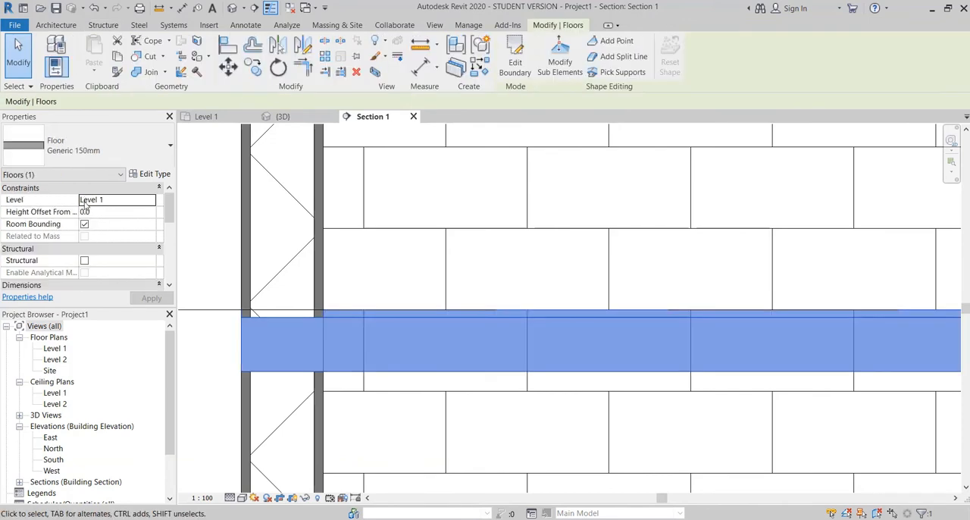
pyautogui.click(146, 173)
pyautogui.click(425, 200)
pyautogui.click(140, 198)
pyautogui.click(66, 186)
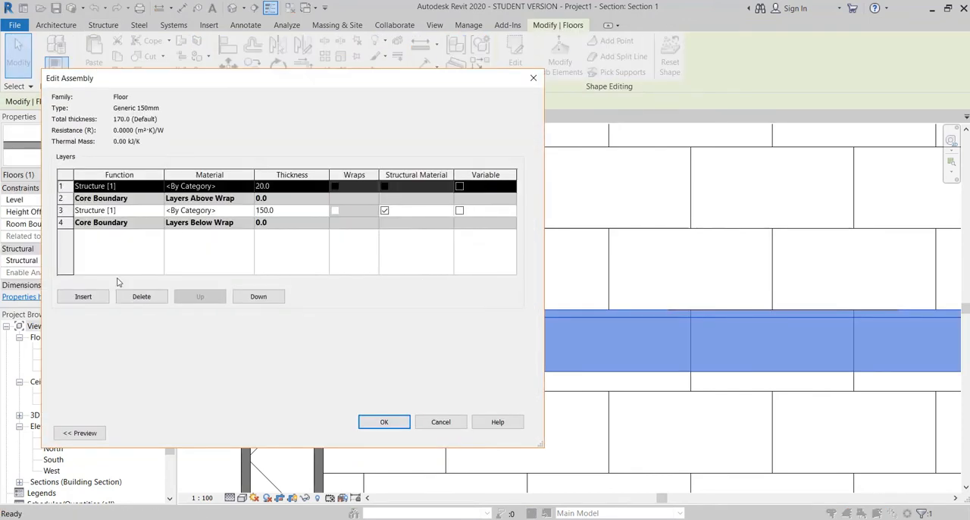
pyautogui.click(258, 297)
pyautogui.click(258, 296)
pyautogui.click(258, 296)
pyautogui.click(384, 422)
pyautogui.click(394, 433)
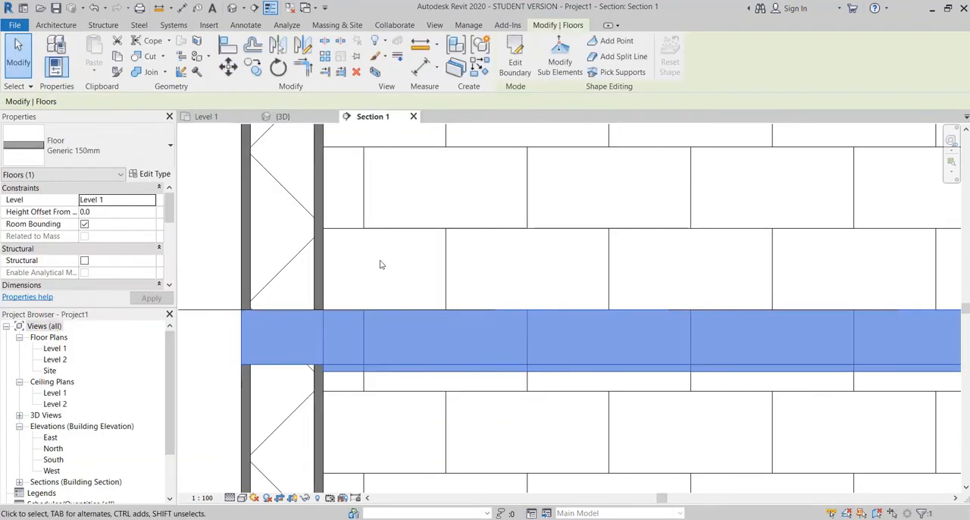
pyautogui.press('Escape')
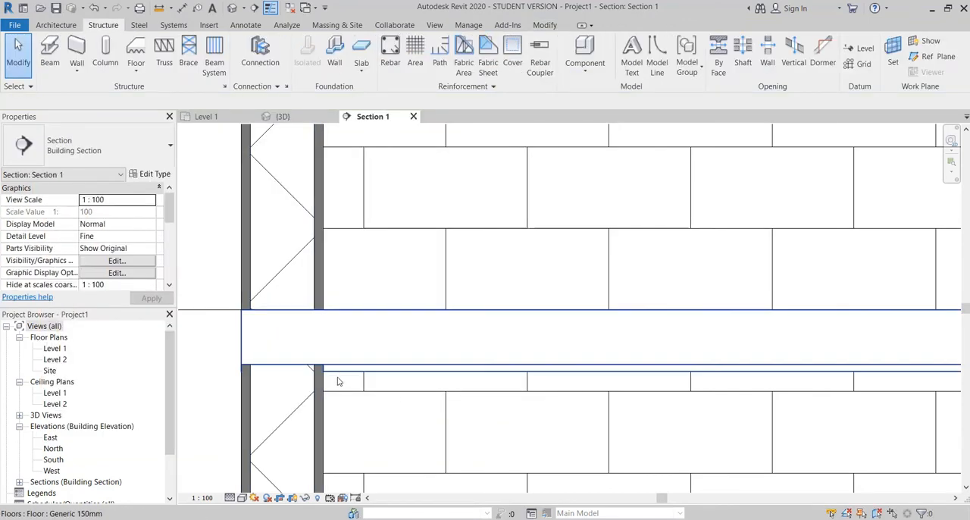
pyautogui.click(359, 309)
pyautogui.press('Escape')
pyautogui.scroll(-4, 412, 319)
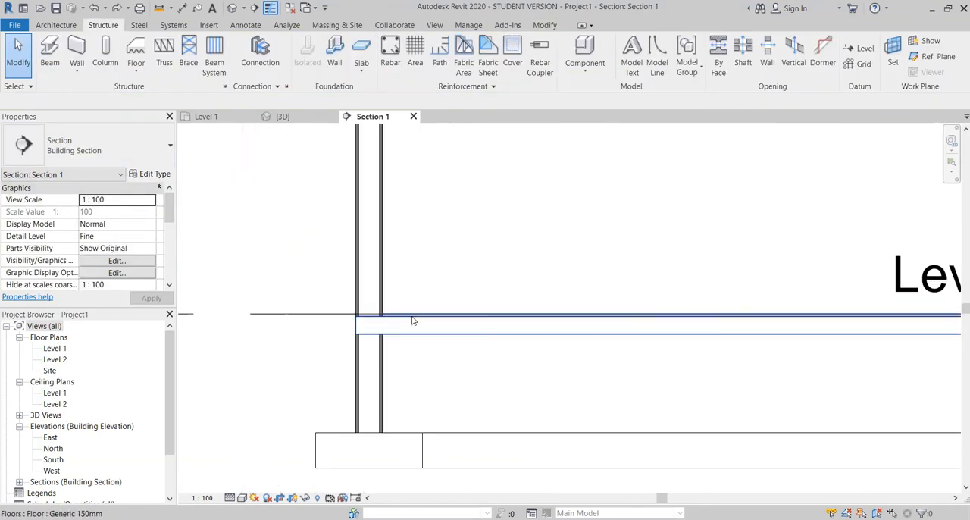
# Step: Open the Level 1 floor's type properties and move the dialog clear of the wall and floor junction
pyautogui.scroll(3, 413, 320)
pyautogui.scroll(-2, 338, 301)
pyautogui.scroll(4, 338, 302)
pyautogui.click(338, 301)
pyautogui.click(154, 157)
pyautogui.click(153, 159)
pyautogui.click(154, 174)
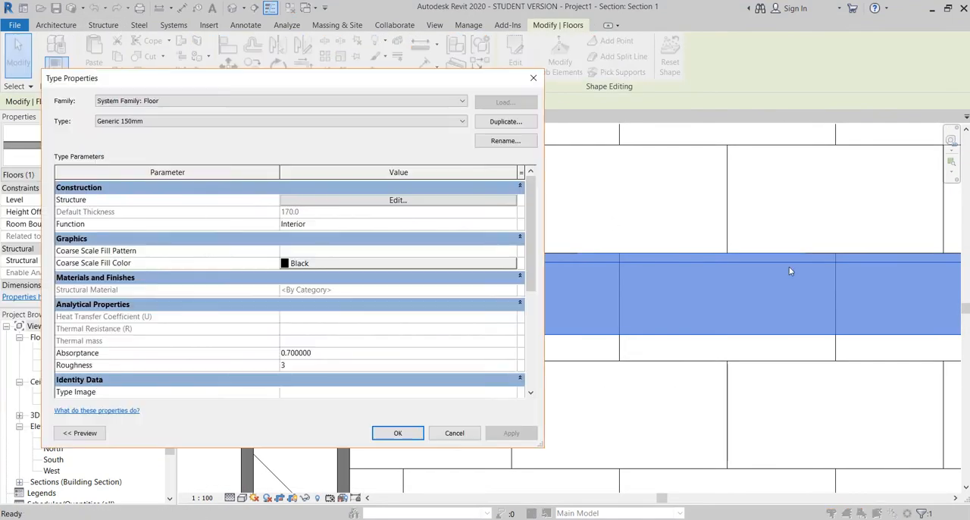
pyautogui.moveTo(41, 128); pyautogui.dragTo(245, 119)
pyautogui.moveTo(333, 79); pyautogui.dragTo(658, 49)
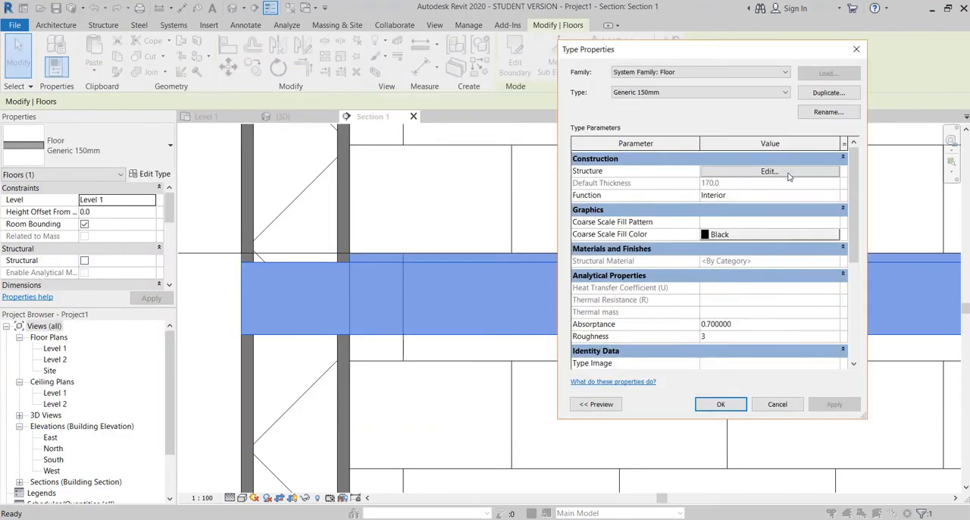
# Step: Add a 10 mm structure layer below the lower core boundary of the floor type and apply it
pyautogui.click(788, 174)
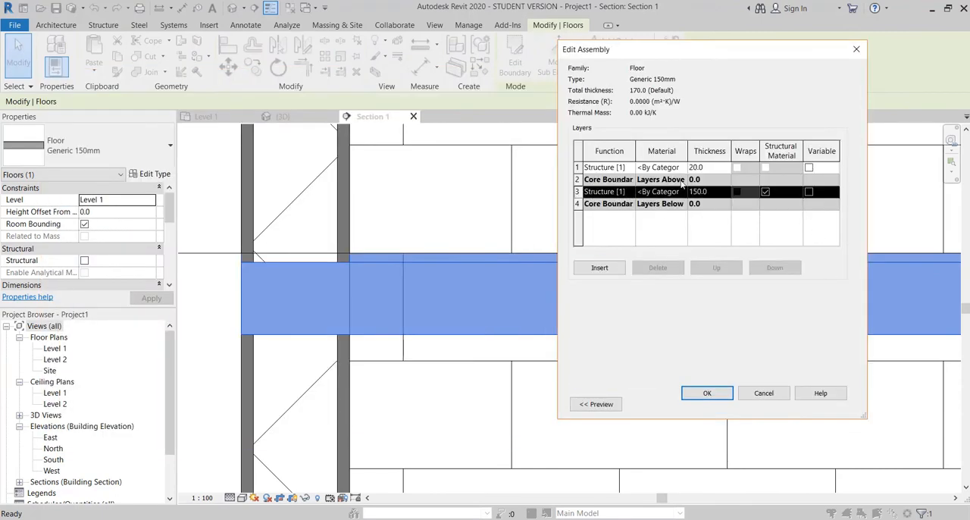
pyautogui.click(599, 267)
pyautogui.click(775, 268)
pyautogui.click(774, 268)
pyautogui.click(713, 216)
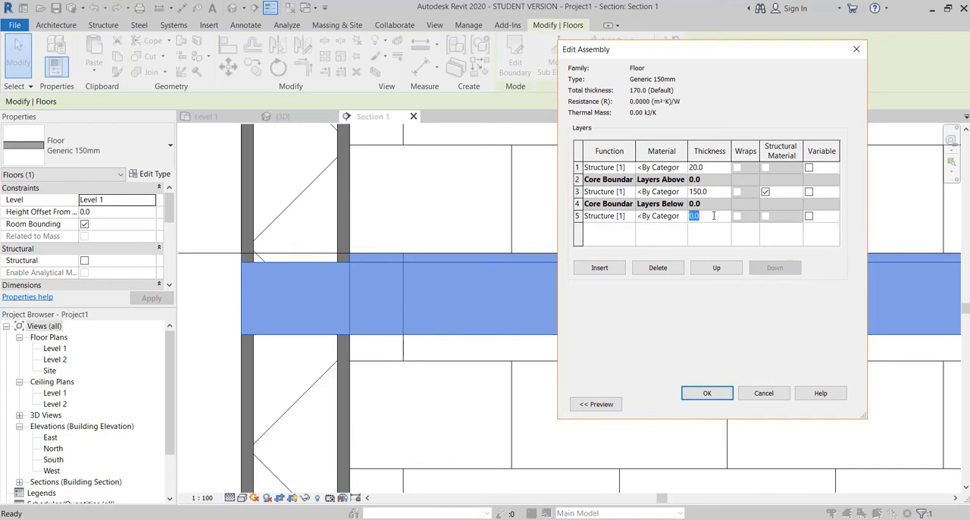
pyautogui.click(723, 398)
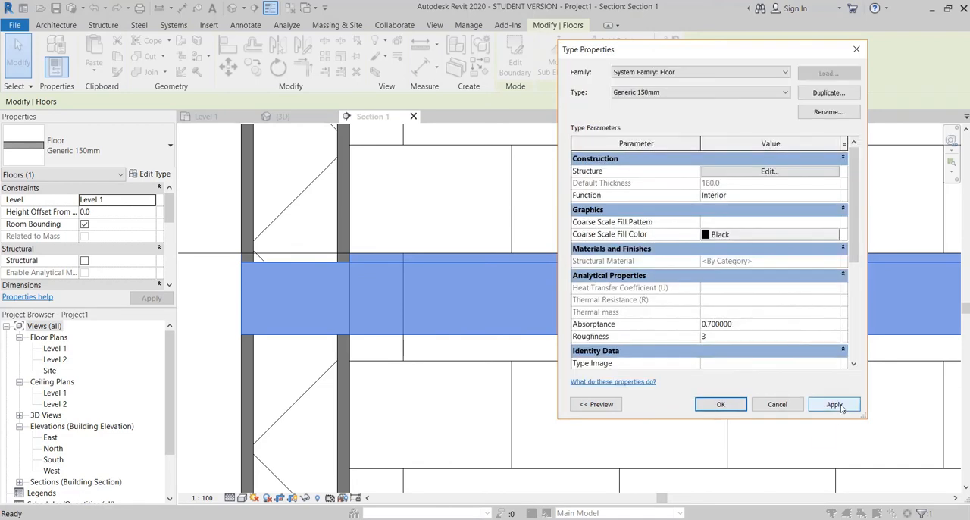
pyautogui.click(839, 405)
pyautogui.click(722, 404)
pyautogui.click(424, 317)
pyautogui.scroll(-2, 464, 305)
pyautogui.scroll(2, 366, 274)
# Step: Insert another structure layer in the floor assembly between the 20 mm top layer and the upper core boundary
pyautogui.click(367, 286)
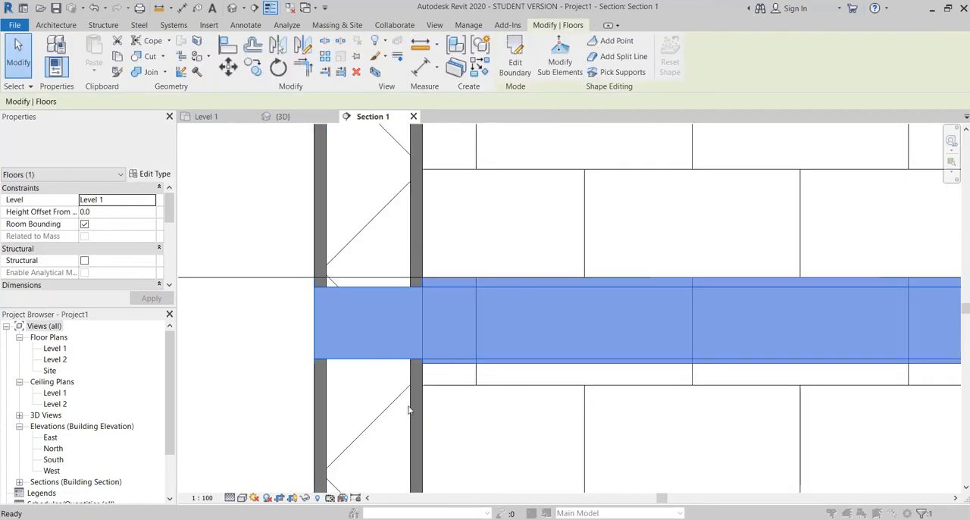
pyautogui.click(154, 175)
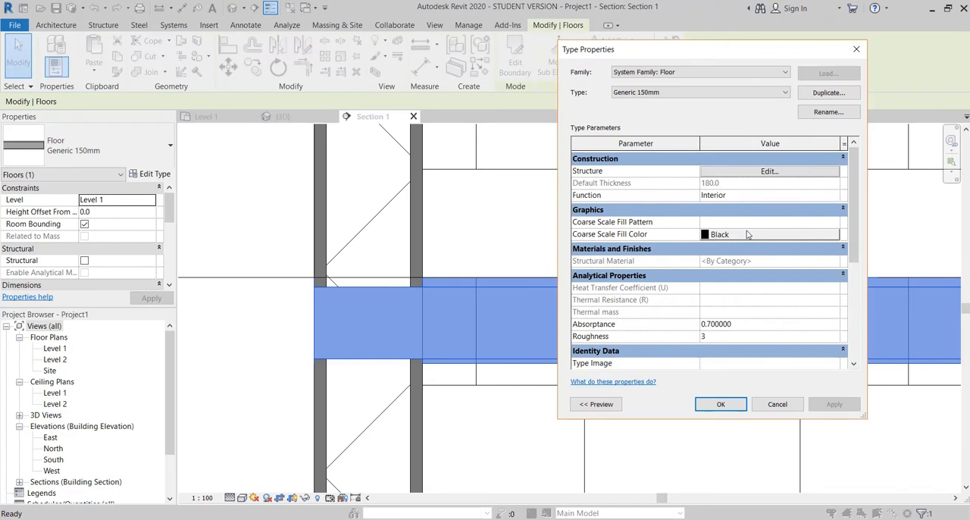
pyautogui.click(769, 171)
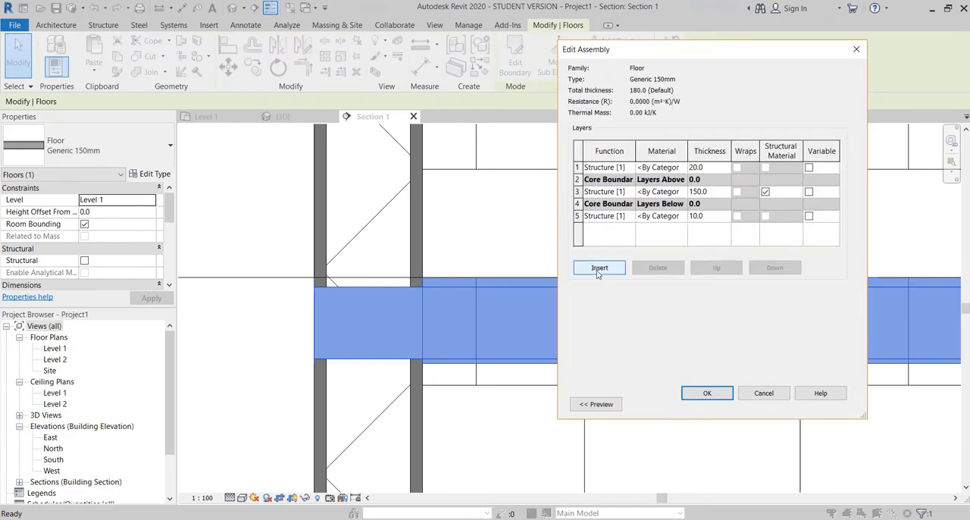
pyautogui.click(599, 267)
pyautogui.click(713, 267)
pyautogui.click(712, 268)
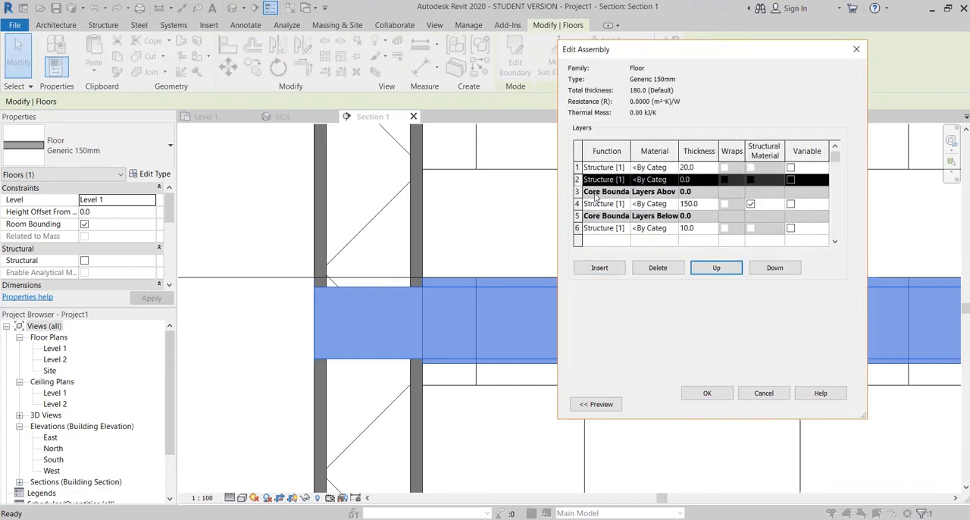
# Step: Search the project materials for floor and assign Interior Floors to the 20 mm top layer
pyautogui.click(653, 168)
pyautogui.click(673, 168)
pyautogui.click(182, 117)
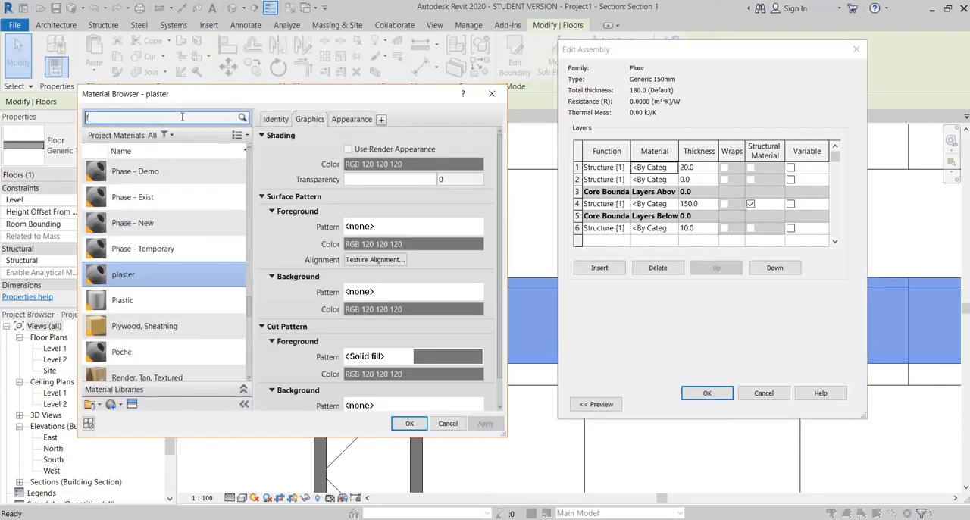
pyautogui.write('floo')
pyautogui.doubleClick(135, 314)
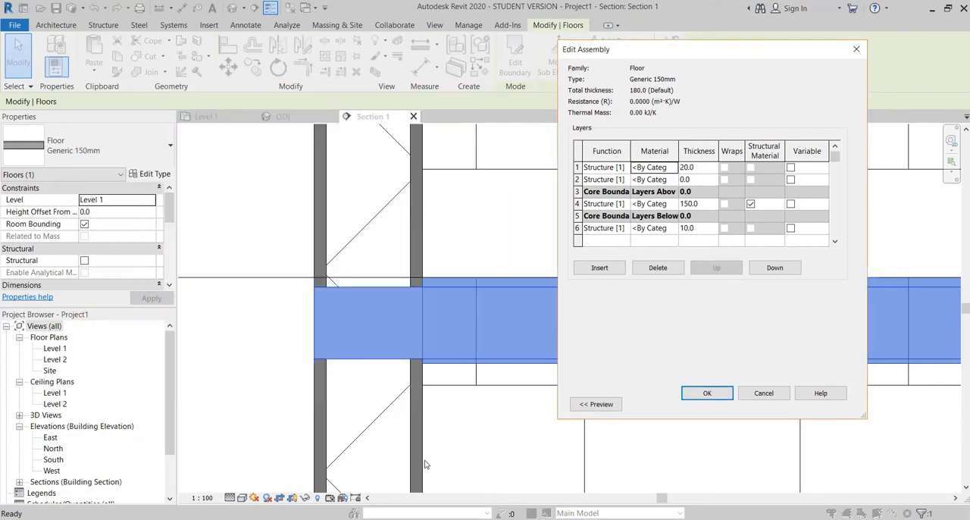
# Step: Set the second floor layer to 40 mm thick and assign it the Concrete, Sand/Cement Screed material
pyautogui.click(657, 179)
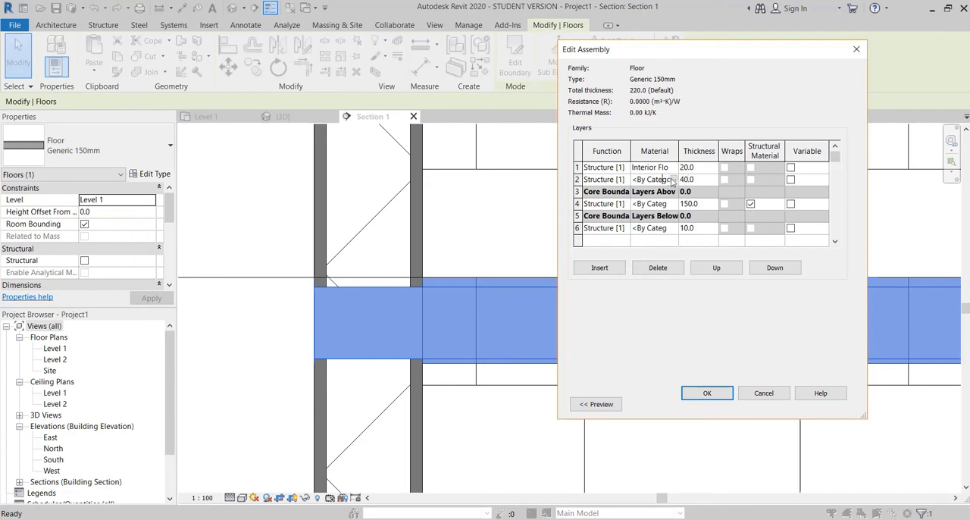
pyautogui.click(672, 179)
pyautogui.click(143, 119)
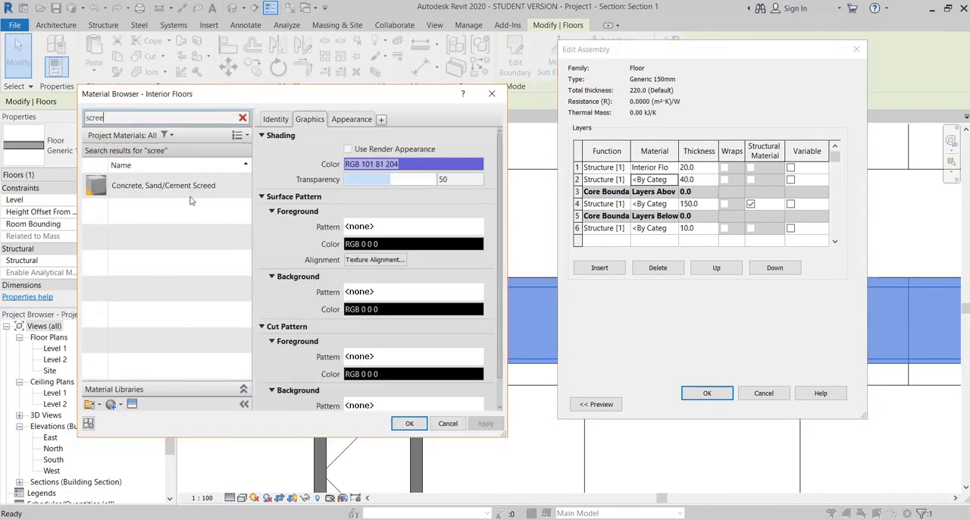
pyautogui.click(144, 189)
pyautogui.click(409, 423)
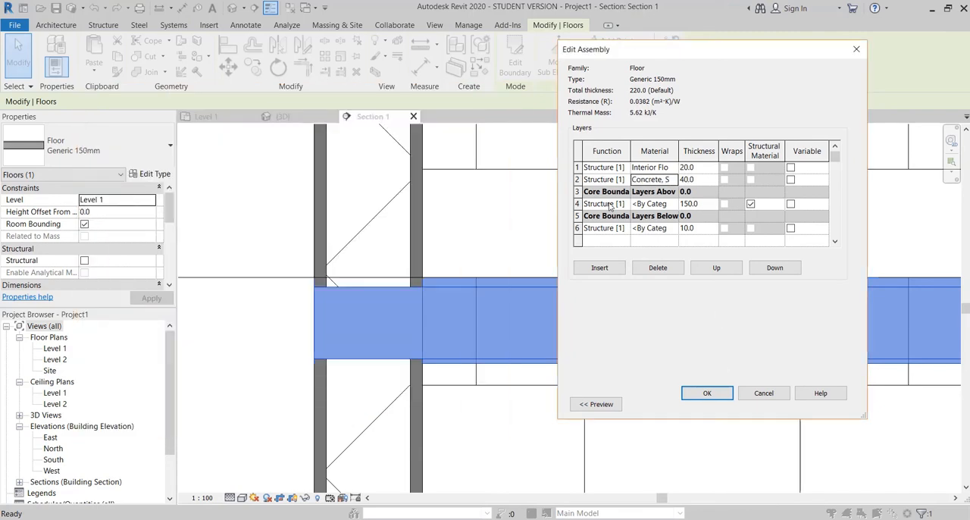
# Step: Assign the damp-proofing material to the 10 mm bottom layer and confirm the floor assembly
pyautogui.click(659, 228)
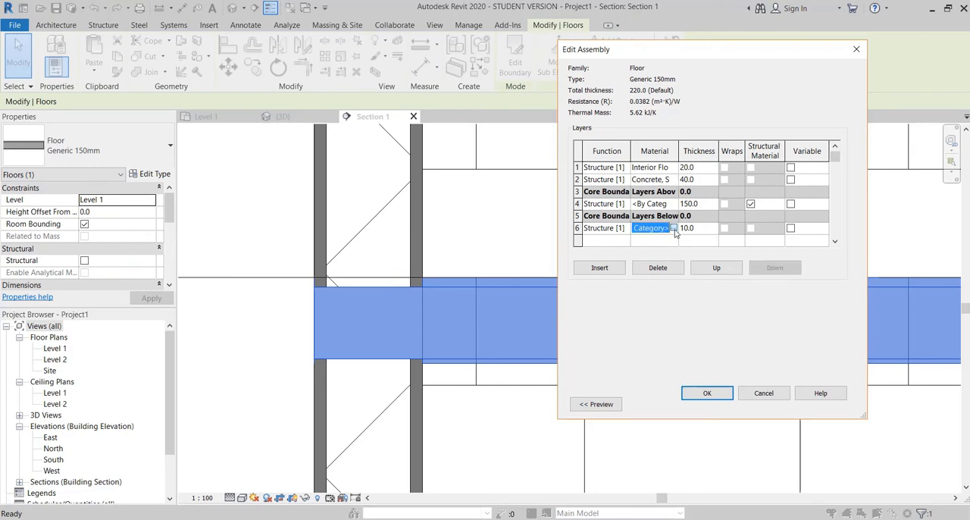
pyautogui.click(672, 228)
pyautogui.write('dam')
pyautogui.click(138, 185)
pyautogui.click(409, 423)
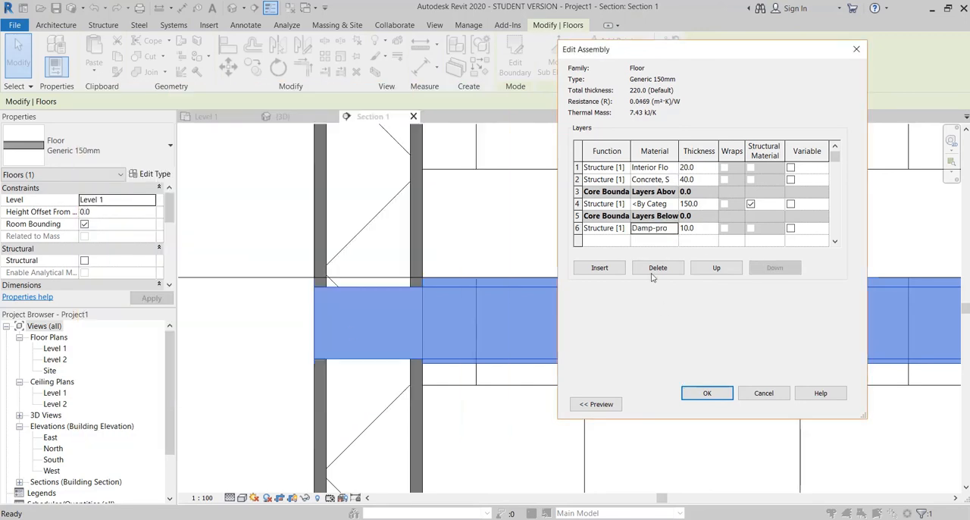
pyautogui.click(707, 393)
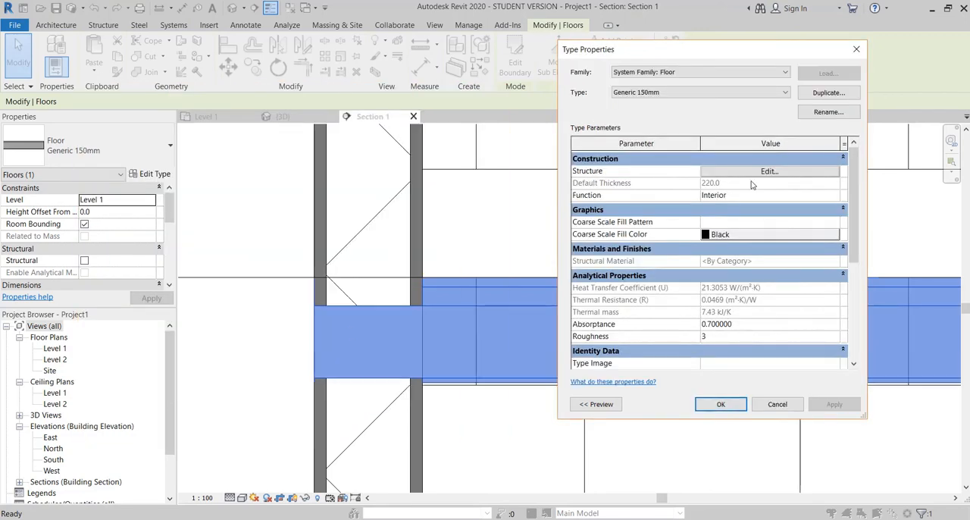
pyautogui.click(768, 172)
pyautogui.click(665, 204)
pyautogui.click(673, 204)
pyautogui.click(174, 119)
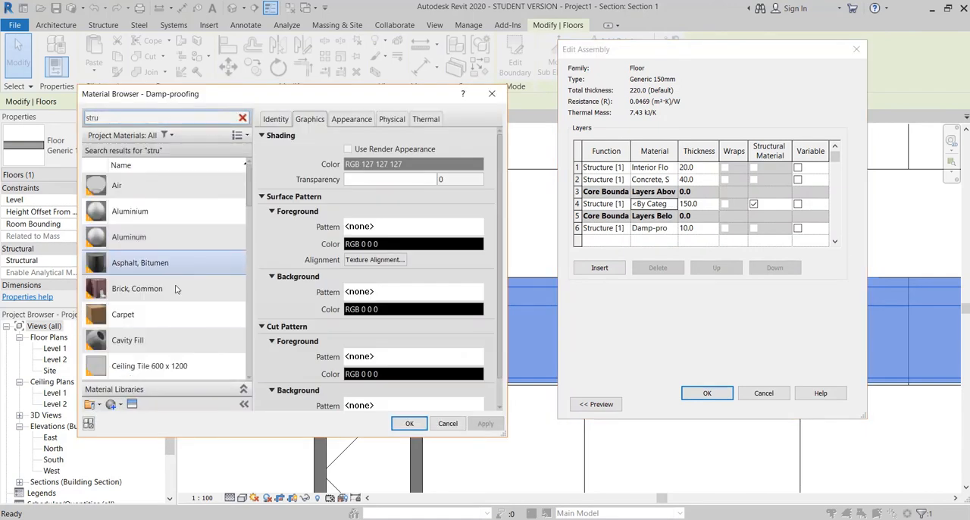
pyautogui.scroll(-1, 176, 292)
pyautogui.click(447, 423)
pyautogui.click(672, 204)
pyautogui.click(448, 423)
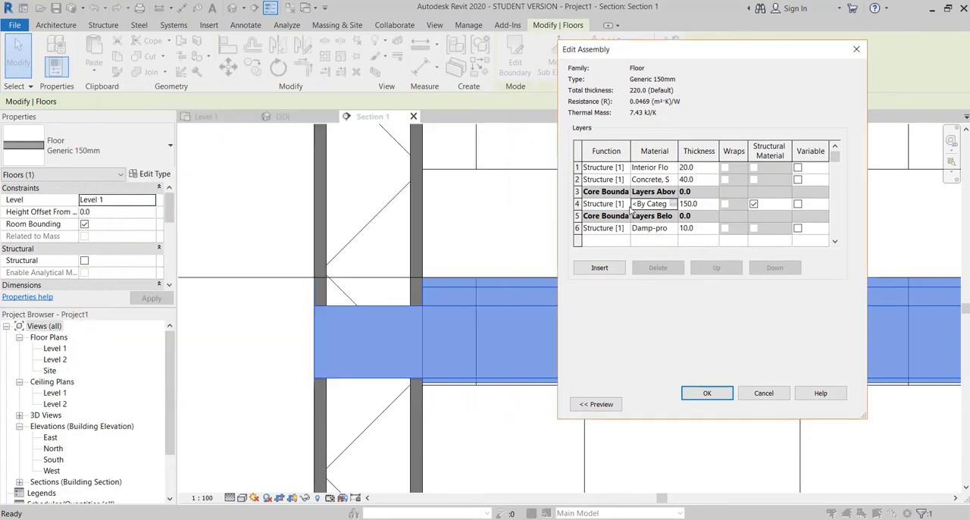
pyautogui.click(625, 204)
pyautogui.click(610, 313)
pyautogui.click(701, 393)
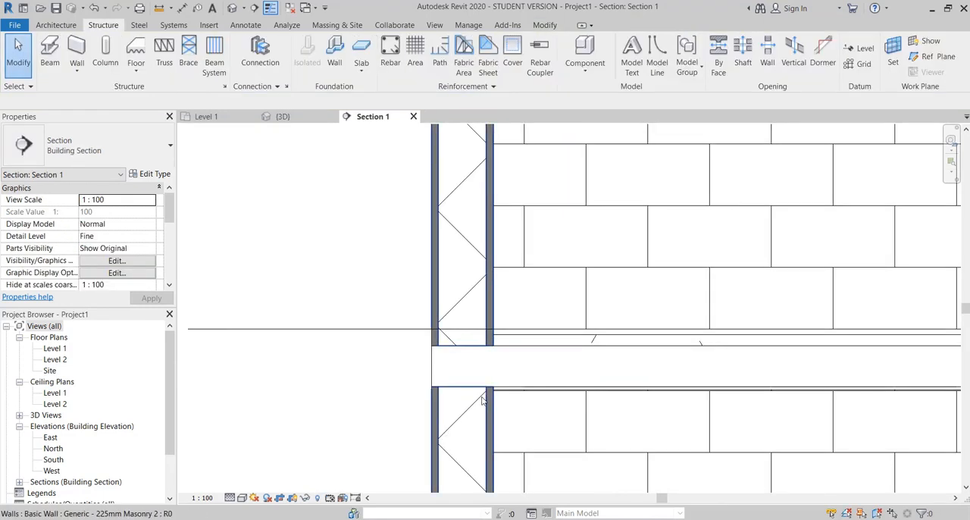
# Step: Toggle the thin lines display in the section view and examine the floor edge at the wall
pyautogui.click(271, 8)
pyautogui.press('t')
pyautogui.press('l')
pyautogui.scroll(-3, 594, 360)
pyautogui.scroll(5, 591, 356)
# Step: Set the cut foreground pattern of the Interior Floors material on the floor's 20 mm top layer to Solid fill
pyautogui.click(528, 278)
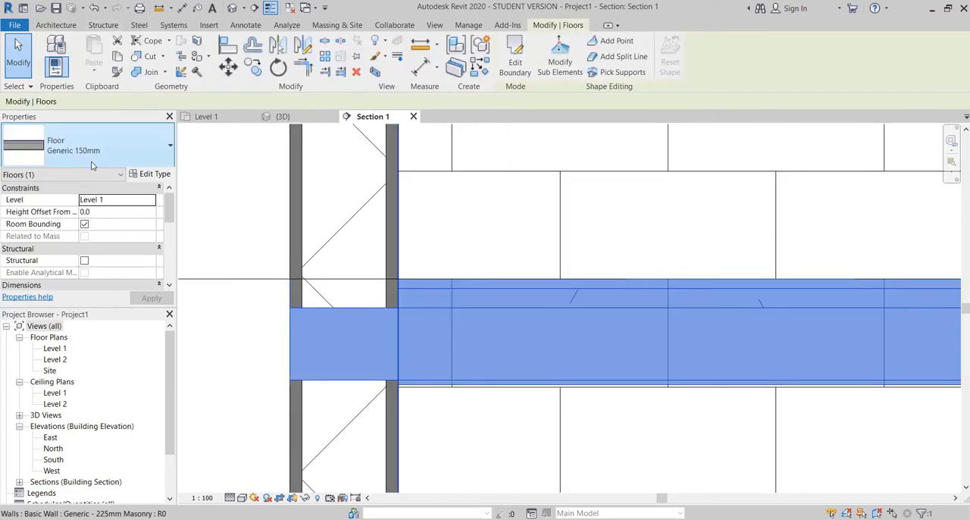
pyautogui.click(150, 175)
pyautogui.click(752, 172)
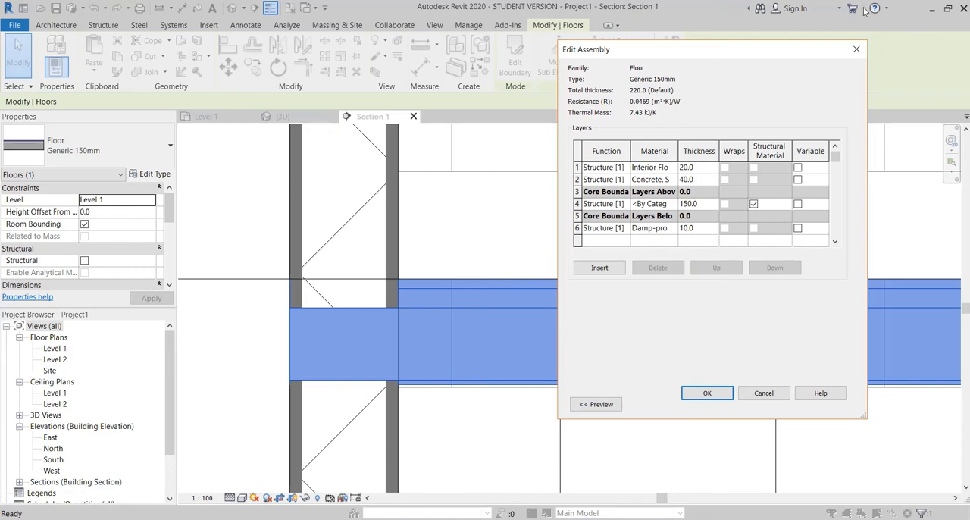
pyautogui.click(657, 167)
pyautogui.click(673, 168)
pyautogui.scroll(-2, 310, 336)
pyautogui.click(385, 329)
pyautogui.click(291, 240)
pyautogui.click(304, 385)
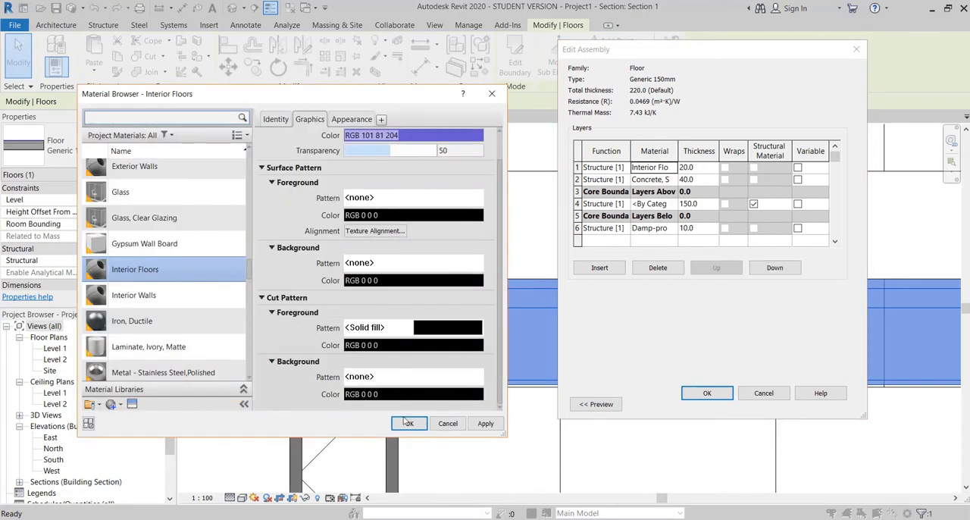
pyautogui.click(407, 423)
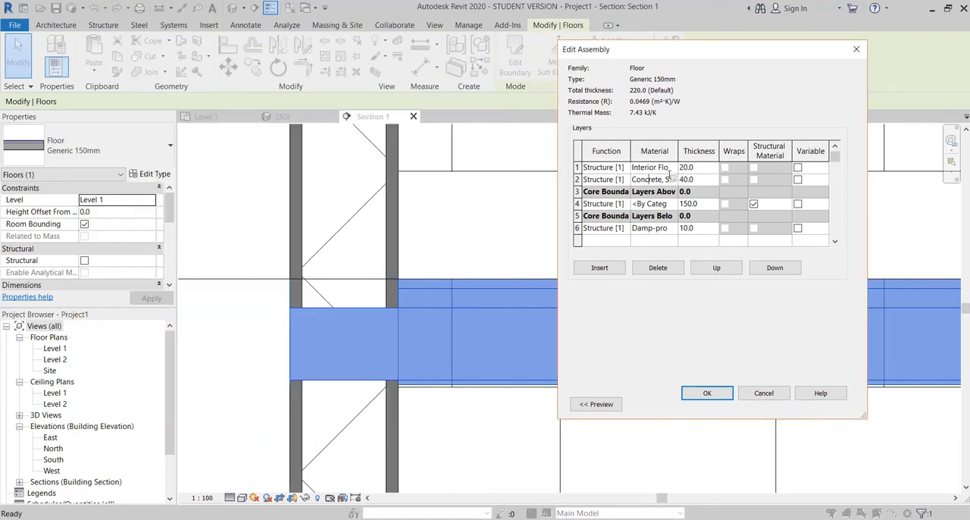
# Step: Try a Solid fill cut pattern on the Concrete, Sand/Cement Screed material, confirm the floor type, and undo the changes
pyautogui.click(672, 179)
pyautogui.click(445, 356)
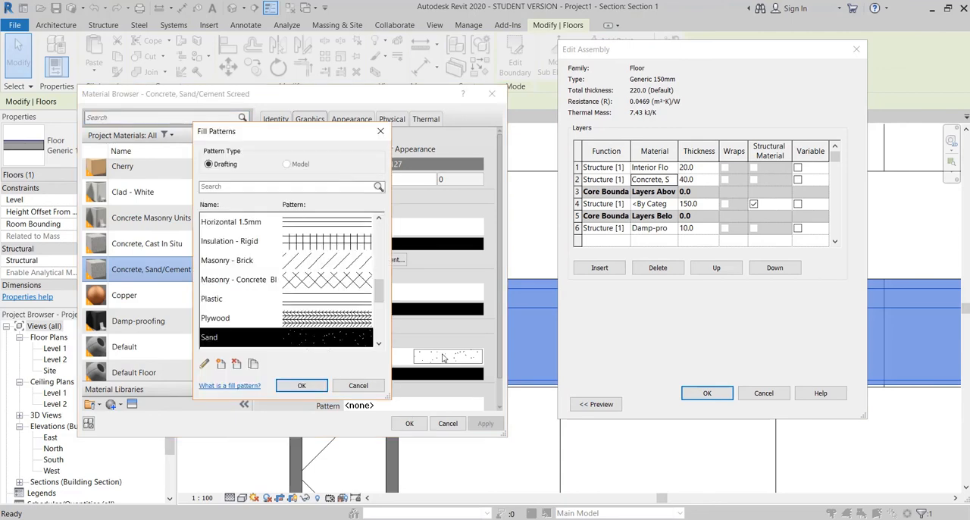
pyautogui.scroll(5, 288, 303)
pyautogui.click(220, 240)
pyautogui.click(301, 385)
pyautogui.click(409, 423)
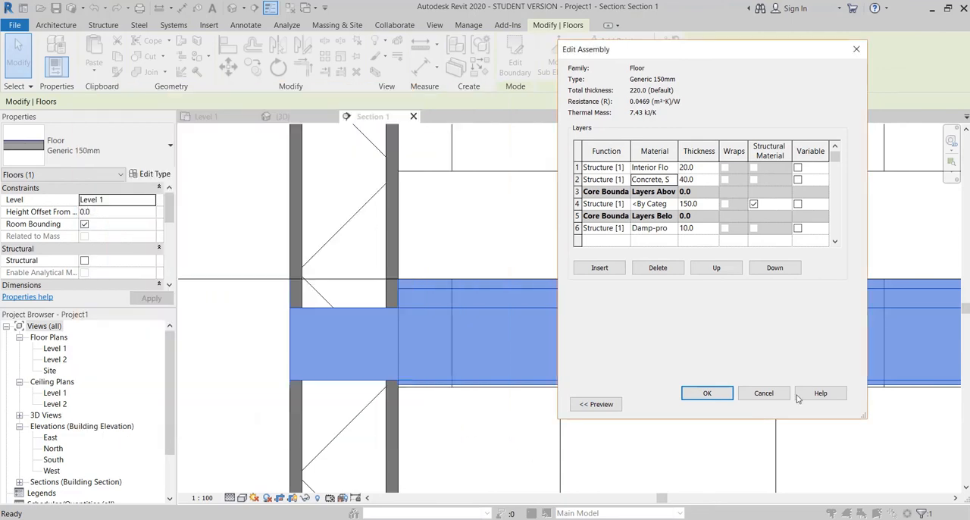
pyautogui.click(707, 393)
pyautogui.click(720, 405)
pyautogui.click(449, 265)
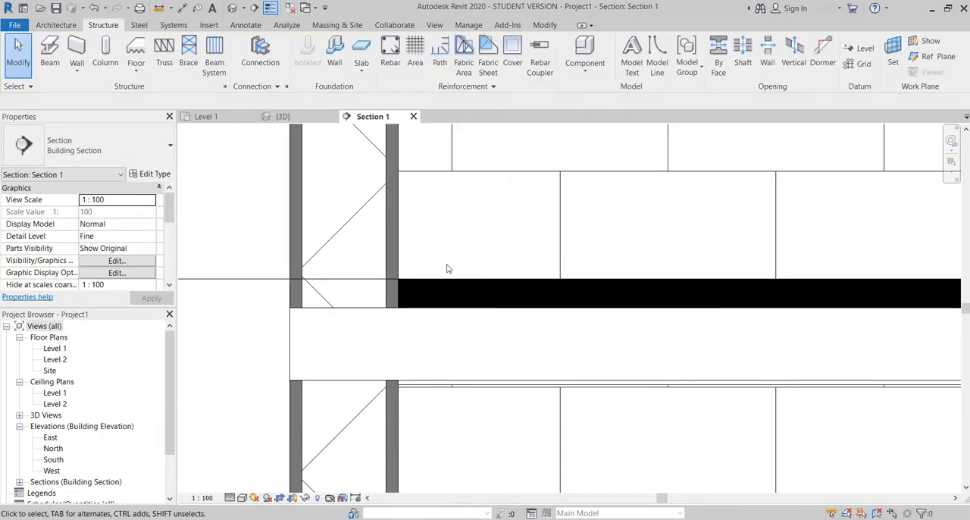
pyautogui.hotkey('ctrl', 'z')
pyautogui.click(585, 160)
# Step: Reapply the Solid fill cut pattern to only the 20 mm top layer's Interior Floors material and confirm the floor type
pyautogui.click(649, 282)
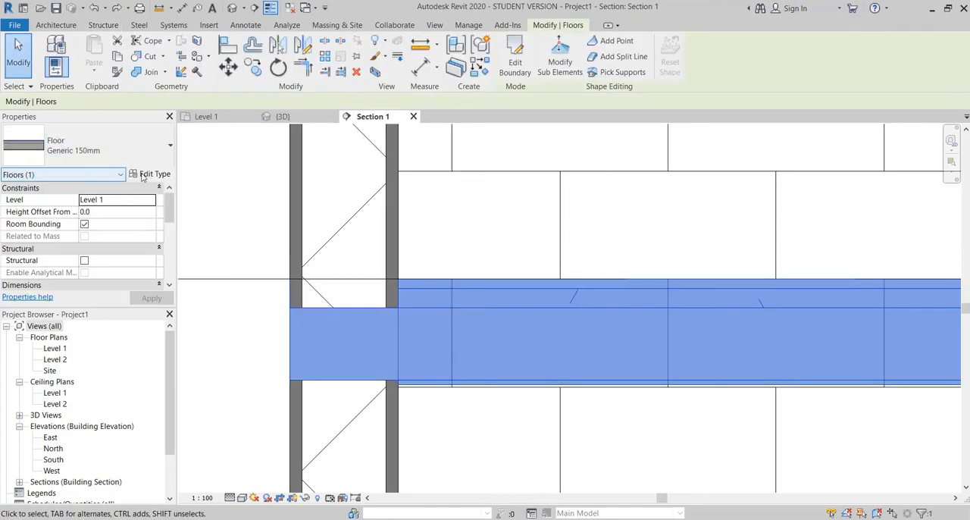
pyautogui.click(155, 173)
pyautogui.click(762, 102)
pyautogui.click(657, 168)
pyautogui.click(673, 168)
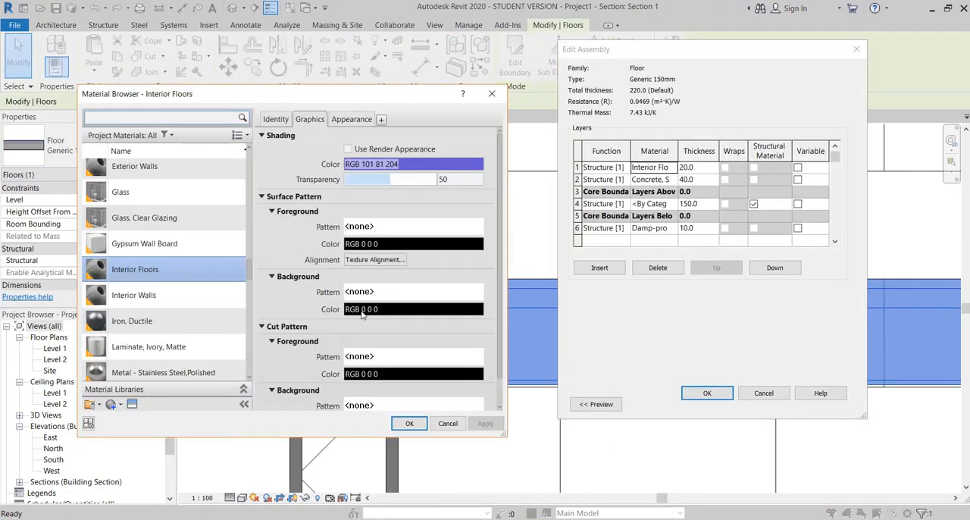
pyautogui.scroll(-2, 362, 312)
pyautogui.click(376, 327)
pyautogui.click(262, 241)
pyautogui.click(301, 385)
pyautogui.click(409, 423)
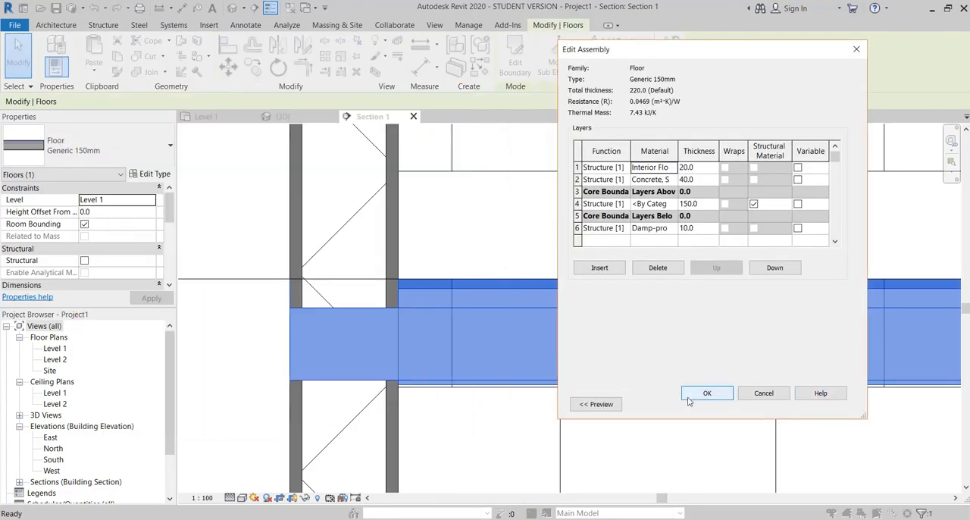
pyautogui.click(706, 392)
pyautogui.click(721, 405)
pyautogui.click(435, 388)
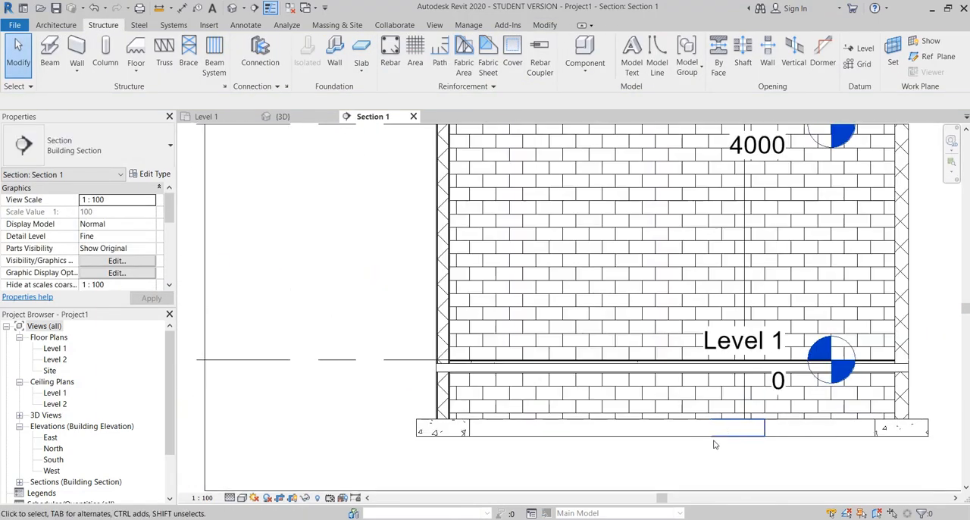
# Step: Change the right-hand cut wall in the section to the Generic - 225mm Masonry 2 type, matching the opposite cut wall
pyautogui.moveTo(531, 205); pyautogui.dragTo(513, 413, button='middle')
pyautogui.scroll(-2, 483, 304)
pyautogui.moveTo(594, 444); pyautogui.dragTo(520, 284, button='middle')
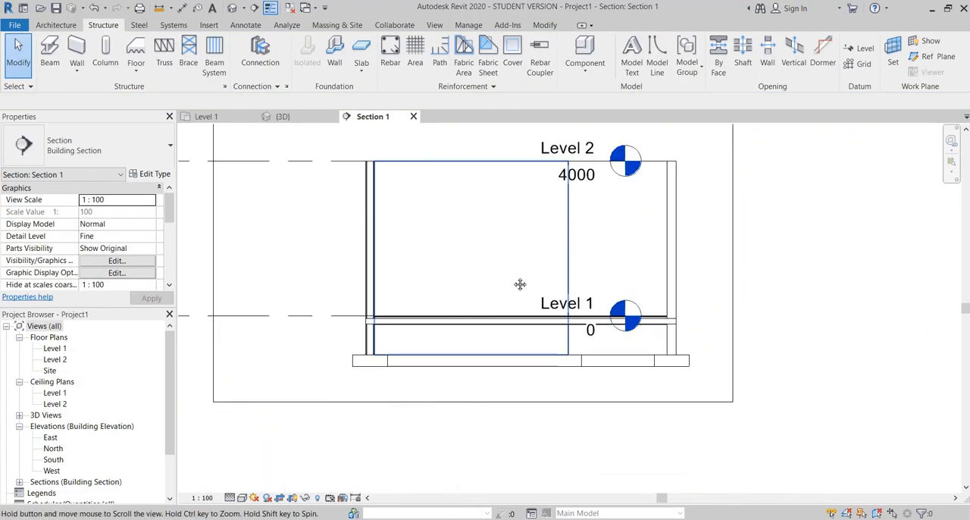
pyautogui.click(672, 265)
pyautogui.click(98, 145)
pyautogui.click(359, 217)
pyautogui.click(369, 222)
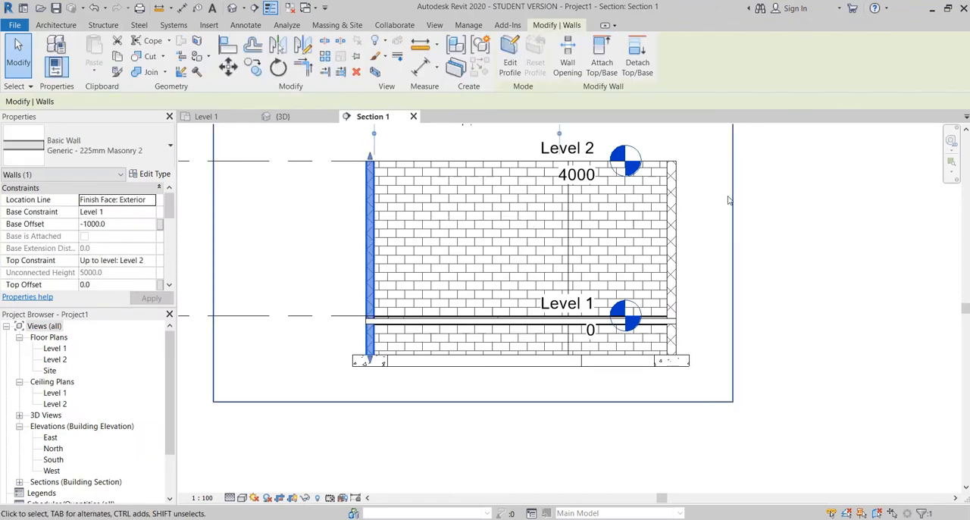
pyautogui.click(672, 220)
pyautogui.click(152, 154)
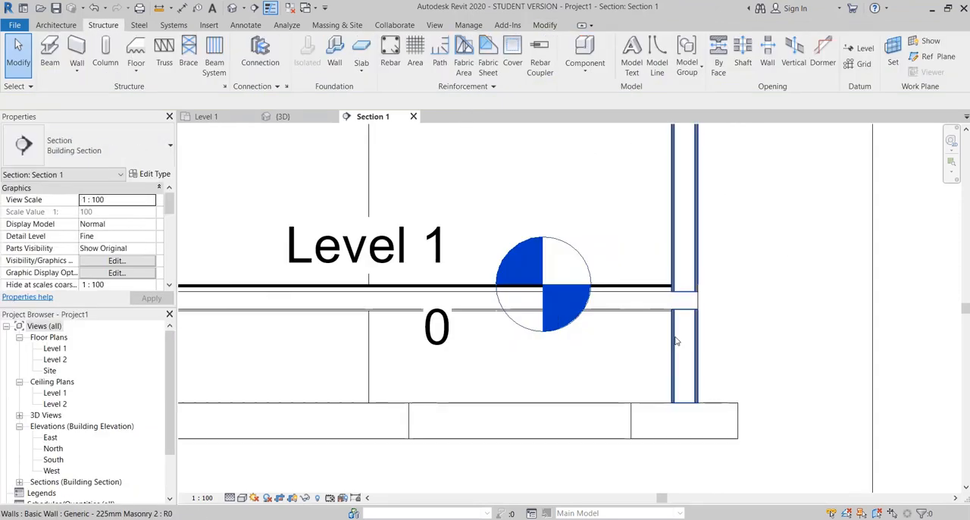
pyautogui.scroll(-3, 762, 303)
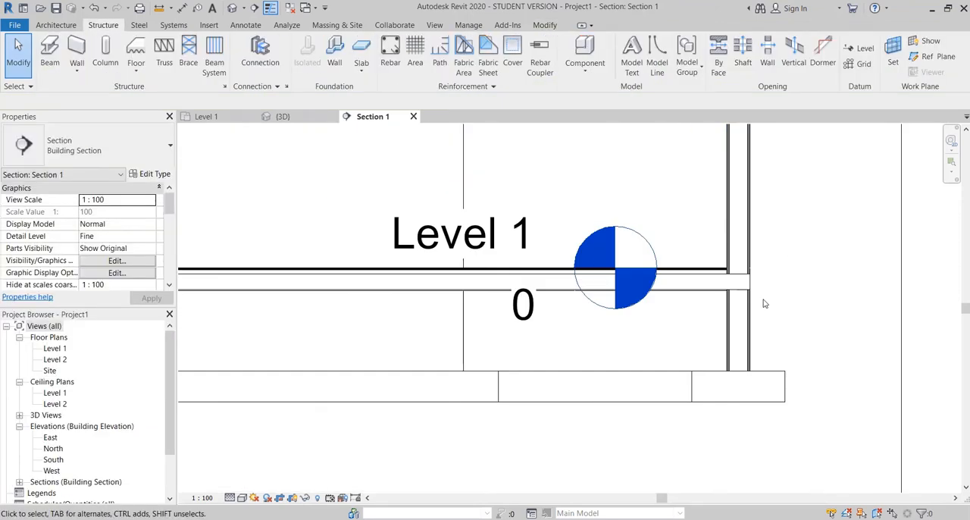
# Step: Extend the level lines in the section so their heads sit outside the building, beyond the right-hand wall
pyautogui.click(693, 282)
pyautogui.scroll(3, 600, 269)
pyautogui.moveTo(600, 269); pyautogui.dragTo(885, 273)
pyautogui.click(799, 312)
pyautogui.scroll(-3, 693, 317)
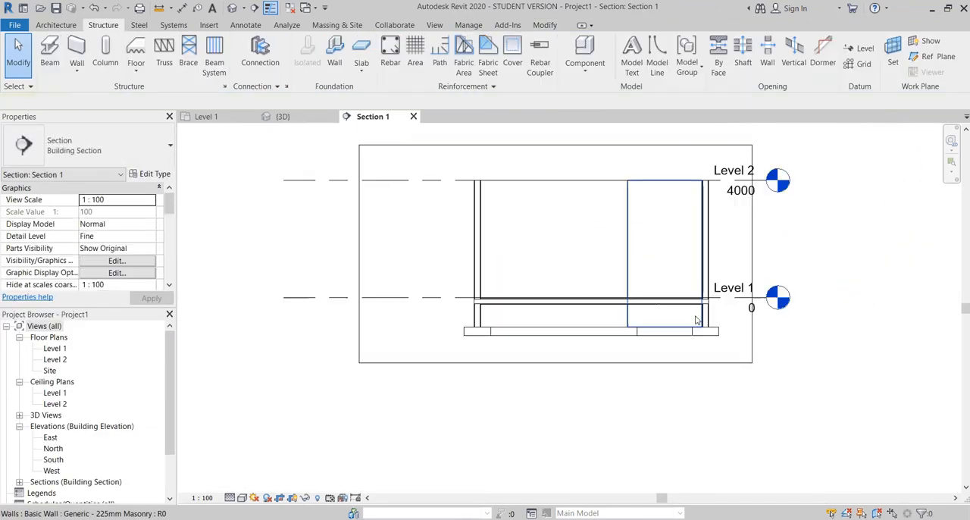
# Step: In the 3D view, change the three remaining parallel brick-patterned walls to the Generic - 225mm Masonry 2 type
pyautogui.click(284, 117)
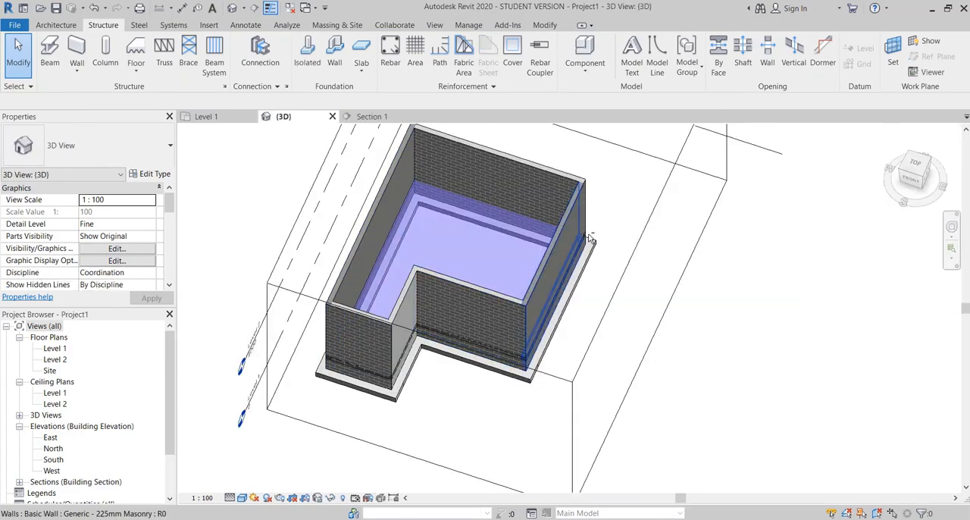
pyautogui.keyDown('shift'); pyautogui.moveTo(576, 227); pyautogui.dragTo(670, 248, button='middle'); pyautogui.keyUp('shift')
pyautogui.scroll(1, 672, 251)
pyautogui.click(672, 251)
pyautogui.keyDown('ctrl'); pyautogui.click(532, 377); pyautogui.keyUp('ctrl')
pyautogui.keyDown('ctrl'); pyautogui.click(405, 379); pyautogui.keyUp('ctrl')
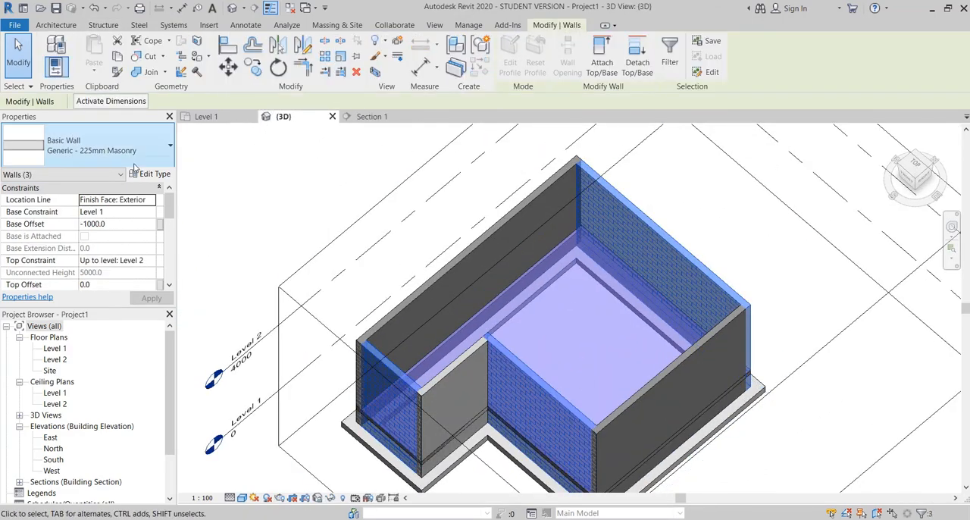
pyautogui.click(133, 160)
pyautogui.click(128, 234)
pyautogui.click(720, 238)
# Step: Change the short return wall at the building's inner corner to the Generic - 225mm Masonry 2 type
pyautogui.scroll(-3, 651, 318)
pyautogui.keyDown('shift'); pyautogui.moveTo(661, 332); pyautogui.dragTo(606, 342, button='middle'); pyautogui.keyUp('shift')
pyautogui.scroll(3, 569, 331)
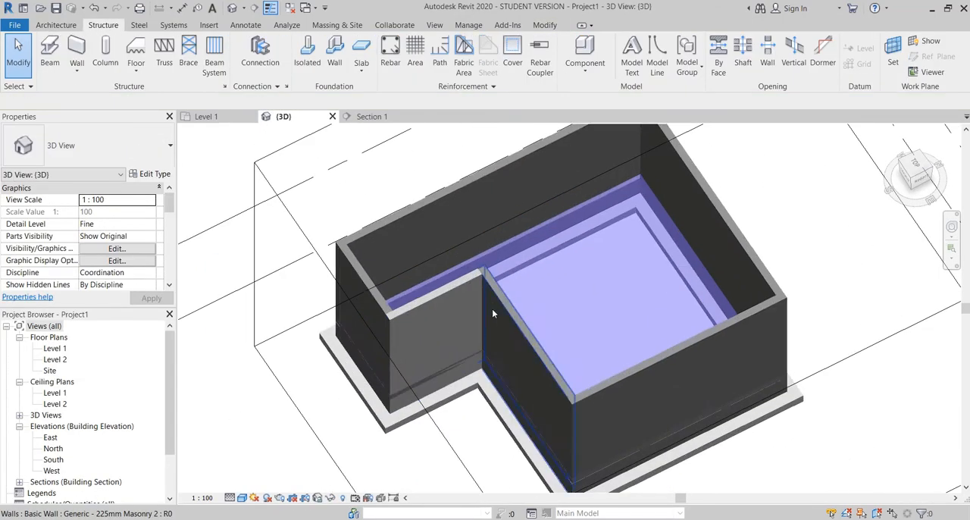
pyautogui.click(452, 328)
pyautogui.click(121, 152)
pyautogui.click(106, 234)
pyautogui.click(232, 367)
pyautogui.scroll(-2, 231, 367)
# Step: In Section 1, assign Interior Floors to the floor's 150 mm core layer and set the material's cut pattern to Concrete
pyautogui.click(372, 116)
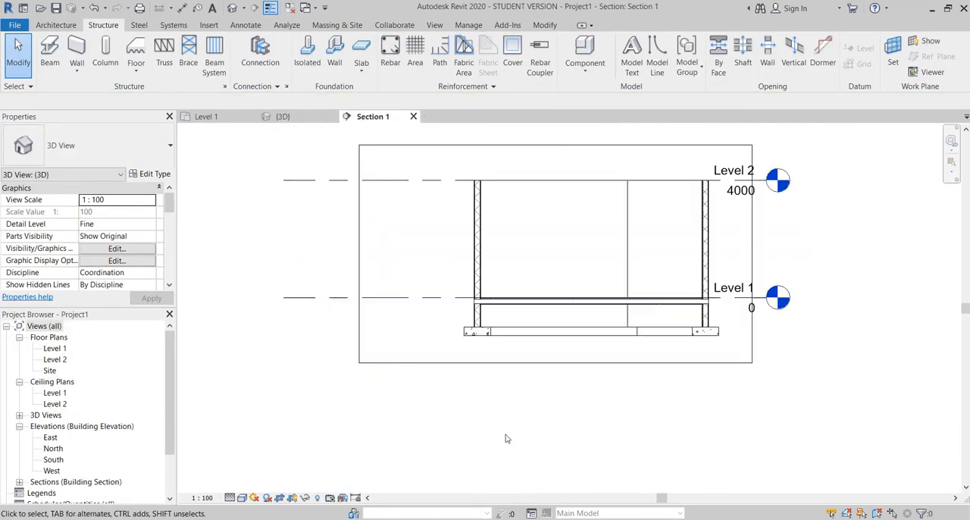
pyautogui.scroll(5, 641, 384)
pyautogui.scroll(-2, 642, 384)
pyautogui.moveTo(642, 384); pyautogui.dragTo(589, 269, button='middle')
pyautogui.scroll(6, 595, 260)
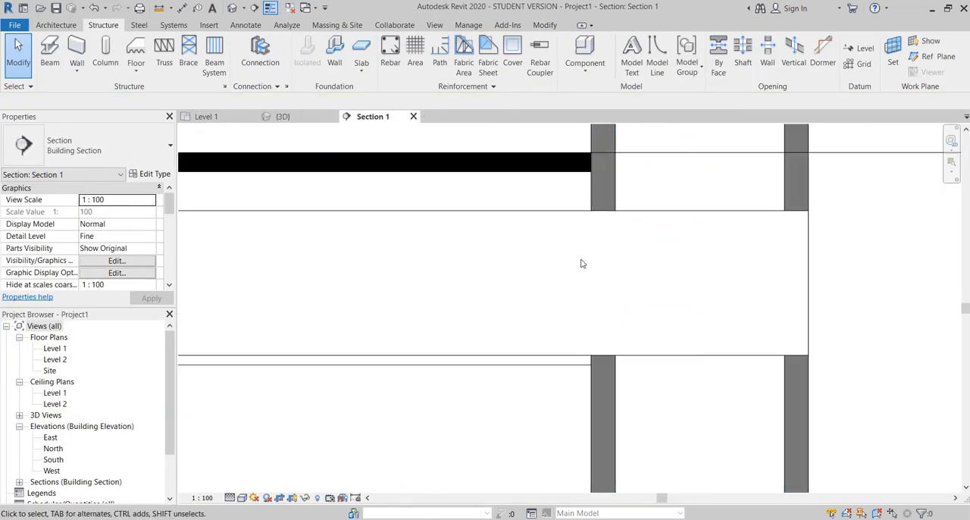
pyautogui.click(608, 207)
pyautogui.click(188, 165)
pyautogui.click(149, 174)
pyautogui.click(713, 174)
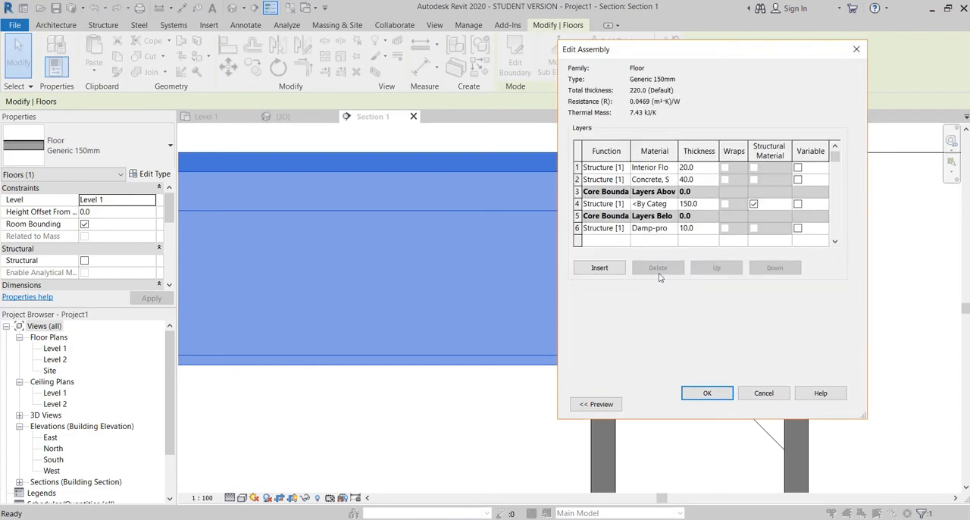
pyautogui.click(653, 204)
pyautogui.click(673, 204)
pyautogui.scroll(-2, 373, 308)
pyautogui.click(374, 326)
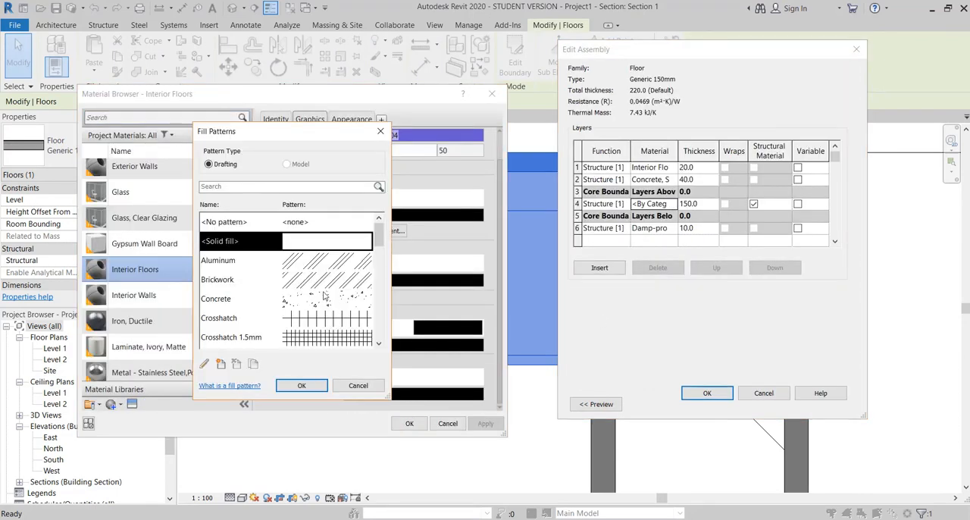
pyautogui.click(325, 297)
pyautogui.click(302, 386)
pyautogui.click(410, 423)
pyautogui.click(706, 393)
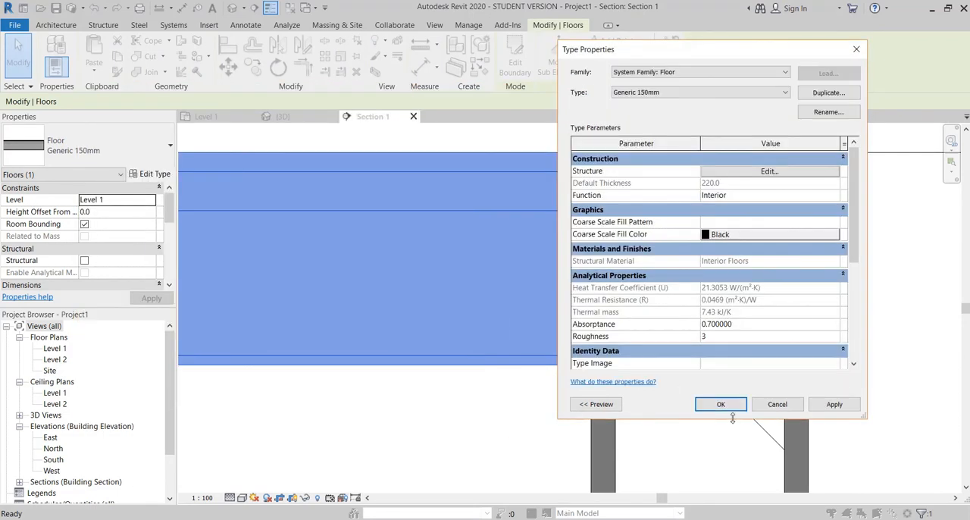
# Step: Duplicate the Concrete fill pattern as Concrete 2 with import scale 05, apply it to Interior Floors' cut pattern, and confirm the floor type
pyautogui.click(769, 171)
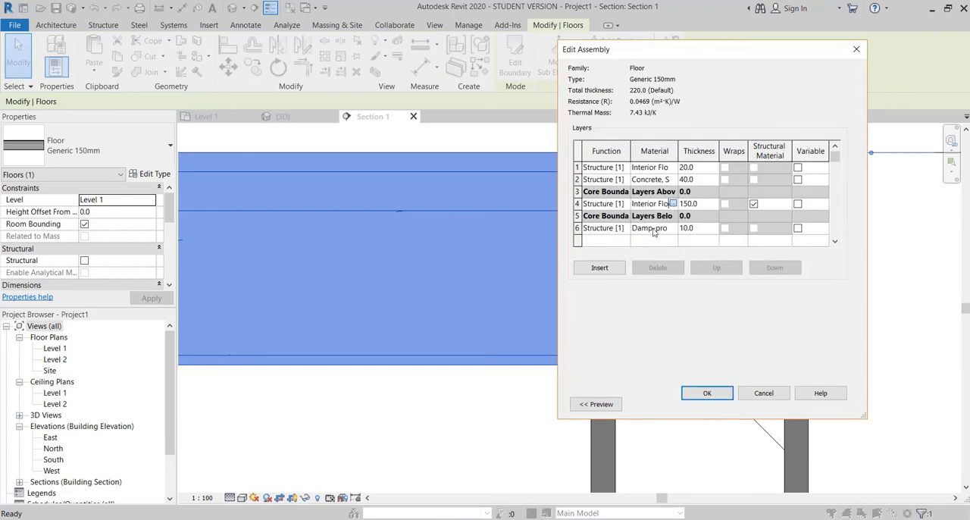
pyautogui.click(672, 203)
pyautogui.scroll(-1, 423, 394)
pyautogui.click(423, 394)
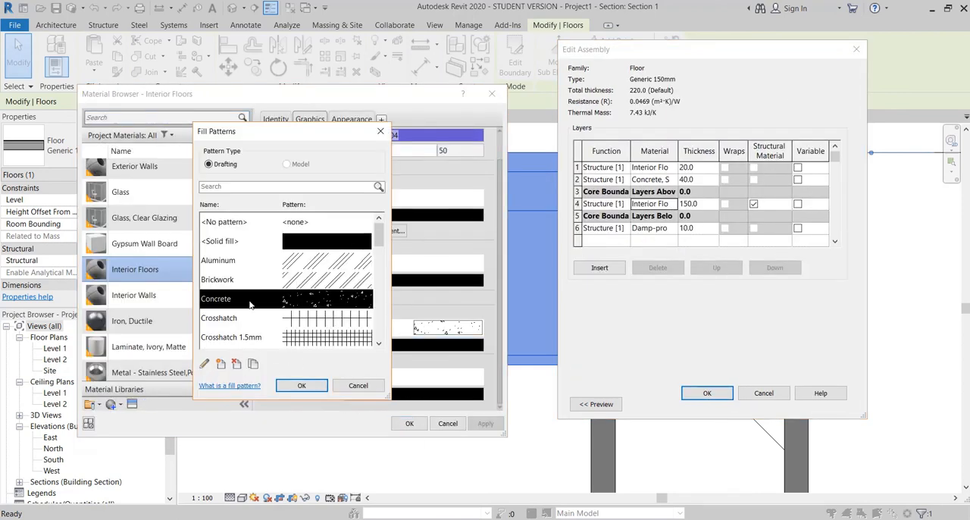
pyautogui.scroll(-3, 251, 305)
pyautogui.click(254, 366)
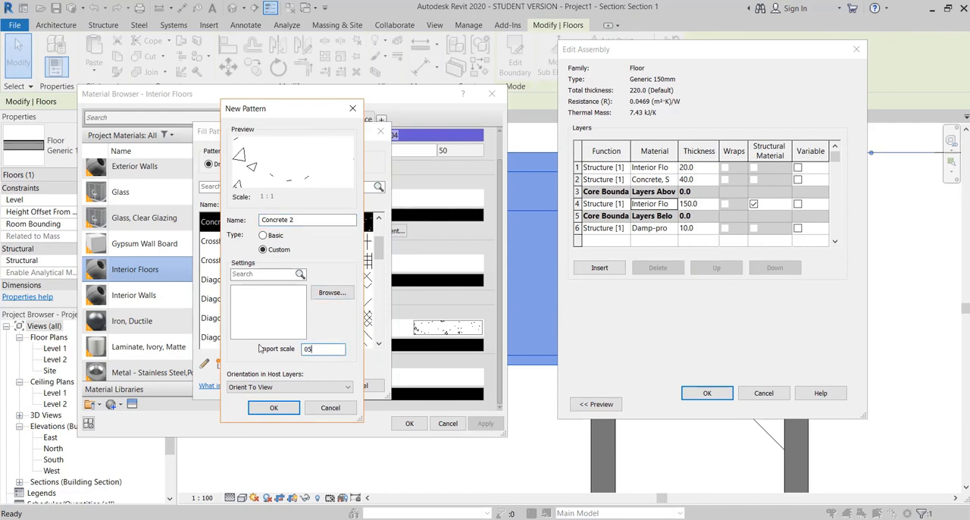
pyautogui.click(273, 407)
pyautogui.click(306, 383)
pyautogui.click(485, 423)
pyautogui.click(409, 423)
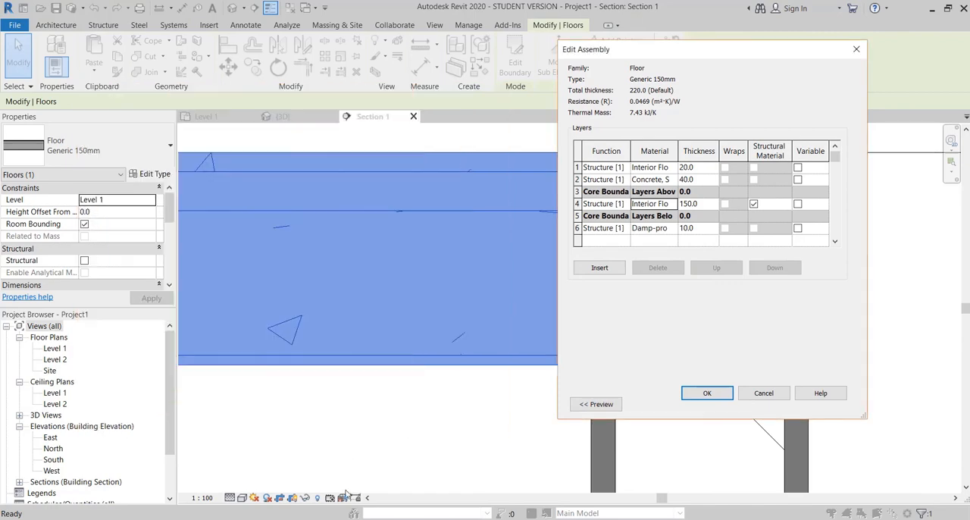
pyautogui.click(707, 392)
pyautogui.click(720, 406)
pyautogui.press('Escape')
# Step: Examine how the floor's concrete cut pattern displays along the slab and at the wall junction in the section
pyautogui.scroll(5, 674, 338)
pyautogui.scroll(-2, 622, 331)
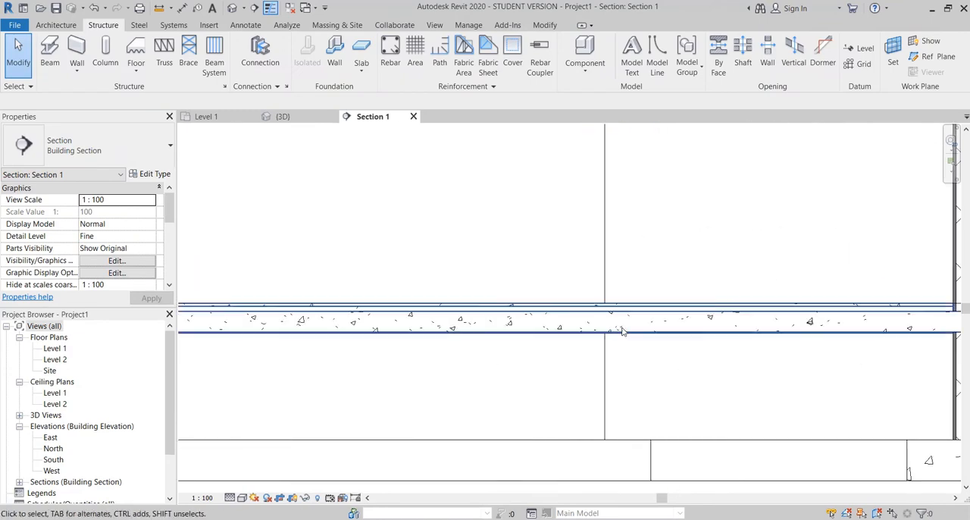
pyautogui.scroll(-4, 598, 341)
pyautogui.scroll(4, 444, 357)
pyautogui.scroll(3, 330, 286)
pyautogui.scroll(-6, 307, 312)
pyautogui.scroll(4, 675, 333)
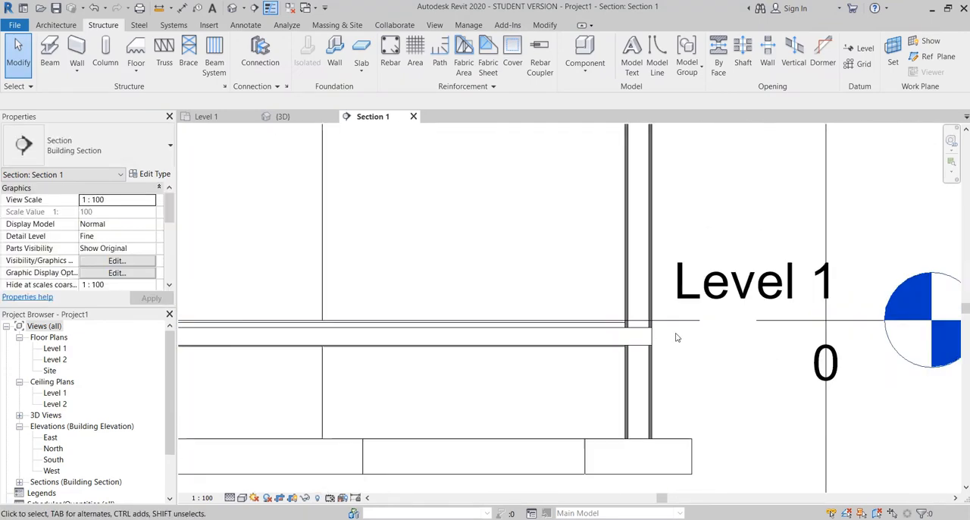
pyautogui.scroll(3, 677, 337)
# Step: From the floor's 20 mm top layer in the Generic 150mm structure, create a new material named floor
pyautogui.click(424, 341)
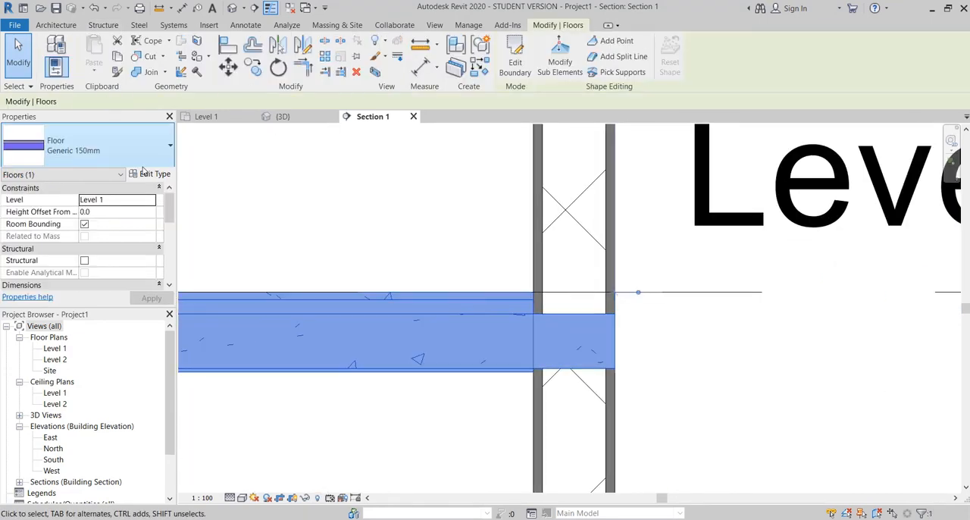
pyautogui.click(149, 173)
pyautogui.click(780, 226)
pyautogui.click(651, 167)
pyautogui.click(673, 167)
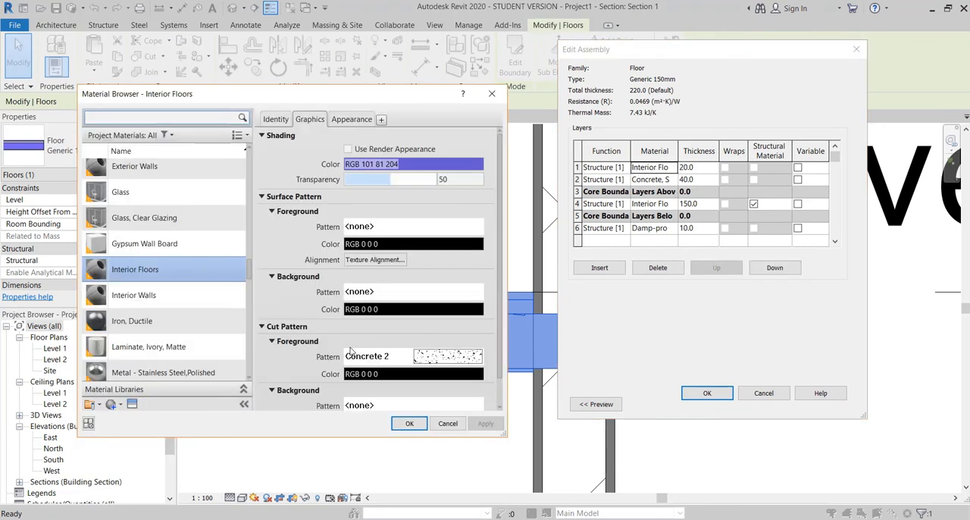
pyautogui.scroll(-1, 350, 350)
pyautogui.scroll(1, 417, 260)
pyautogui.click(111, 404)
pyautogui.click(151, 434)
pyautogui.rightClick(191, 274)
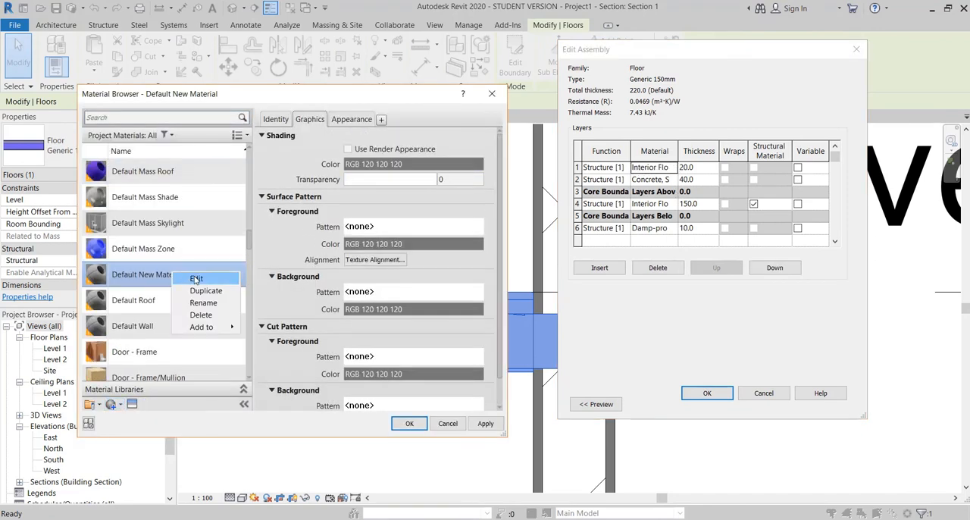
pyautogui.click(203, 302)
pyautogui.write('floor')
pyautogui.press('Return')
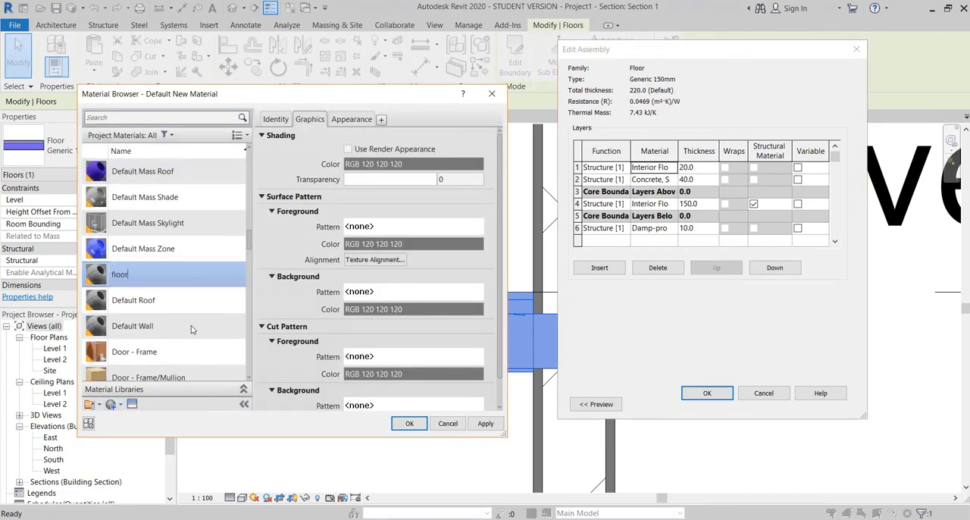
# Step: Set the floor material's foreground cut pattern to Solid fill and assign the material to the 20 mm top layer
pyautogui.click(168, 410)
pyautogui.click(148, 278)
pyautogui.click(148, 372)
pyautogui.scroll(-1, 184, 333)
pyautogui.scroll(-1, 380, 320)
pyautogui.click(387, 336)
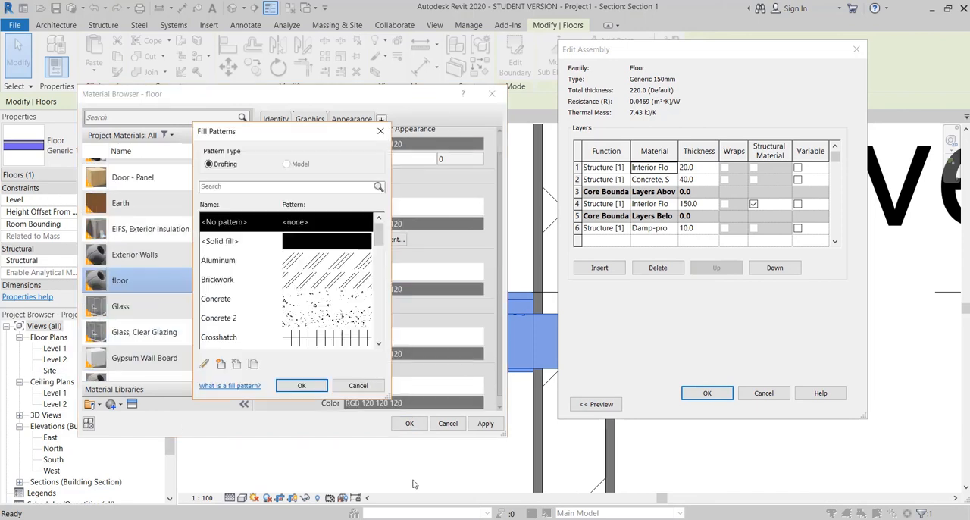
pyautogui.click(306, 243)
pyautogui.click(301, 385)
pyautogui.click(409, 423)
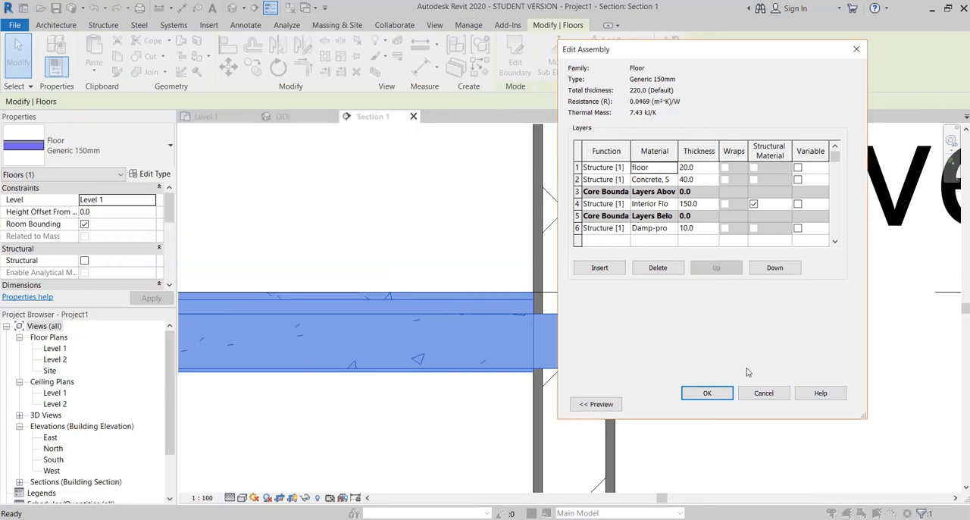
# Step: Check the graphics of the top layer's material and confirm the Generic 150mm floor type's changes
pyautogui.click(673, 168)
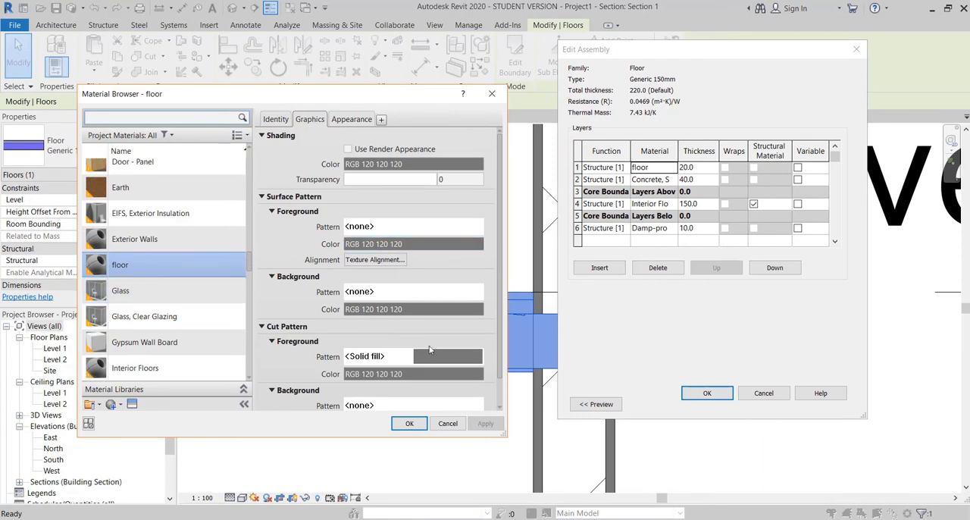
pyautogui.click(409, 423)
pyautogui.click(707, 393)
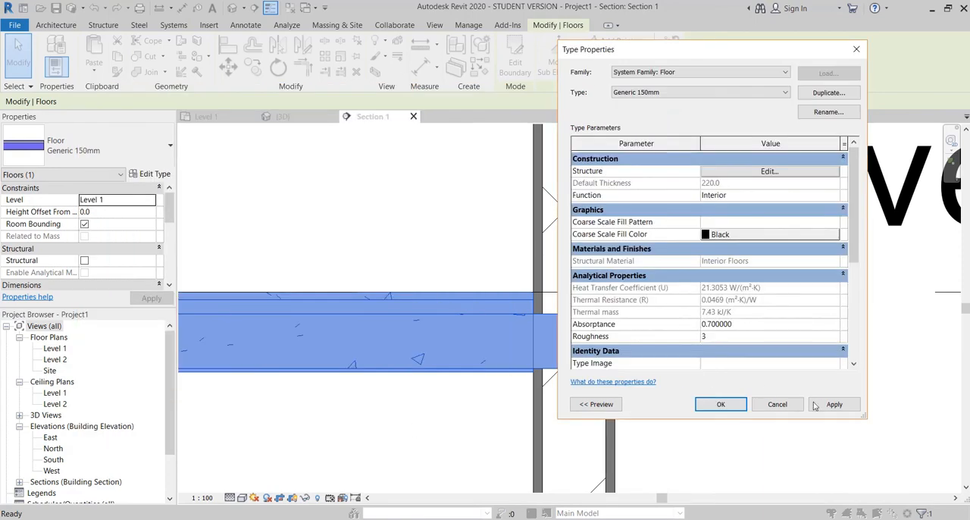
pyautogui.click(707, 402)
pyautogui.scroll(-4, 477, 359)
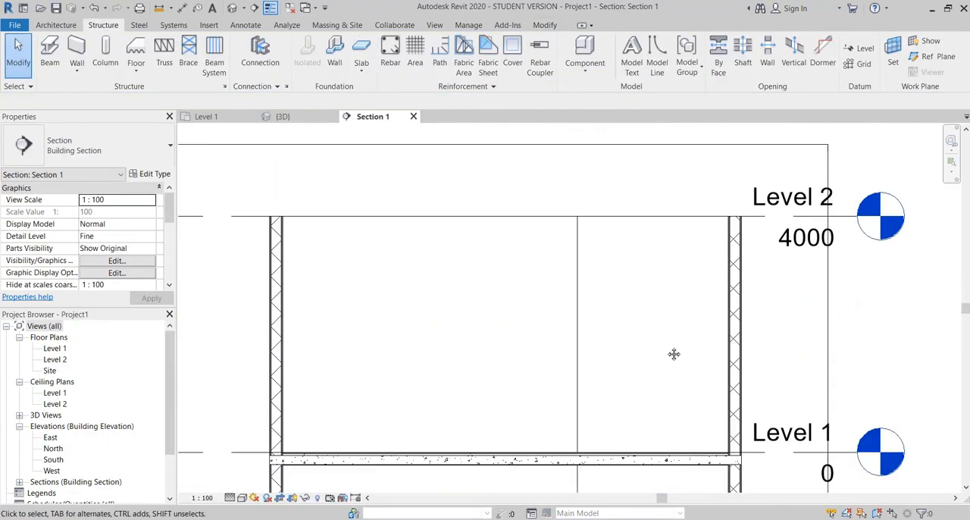